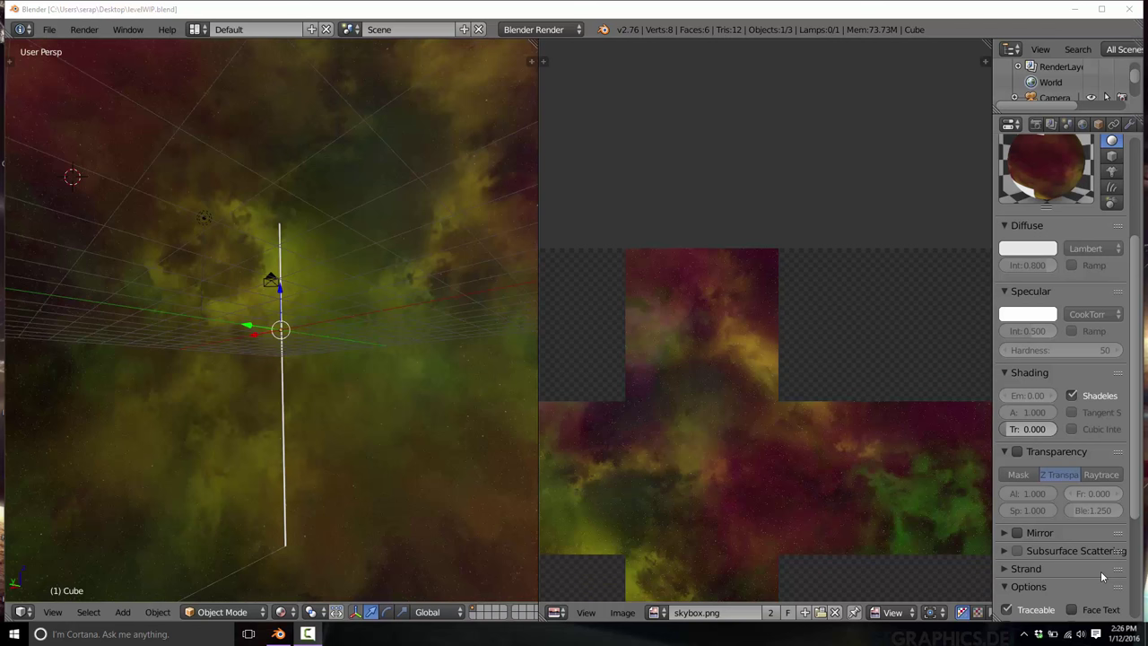
# Open the Windows Start menu over the Blender skybox scene to launch another program.
pyautogui.press('super')
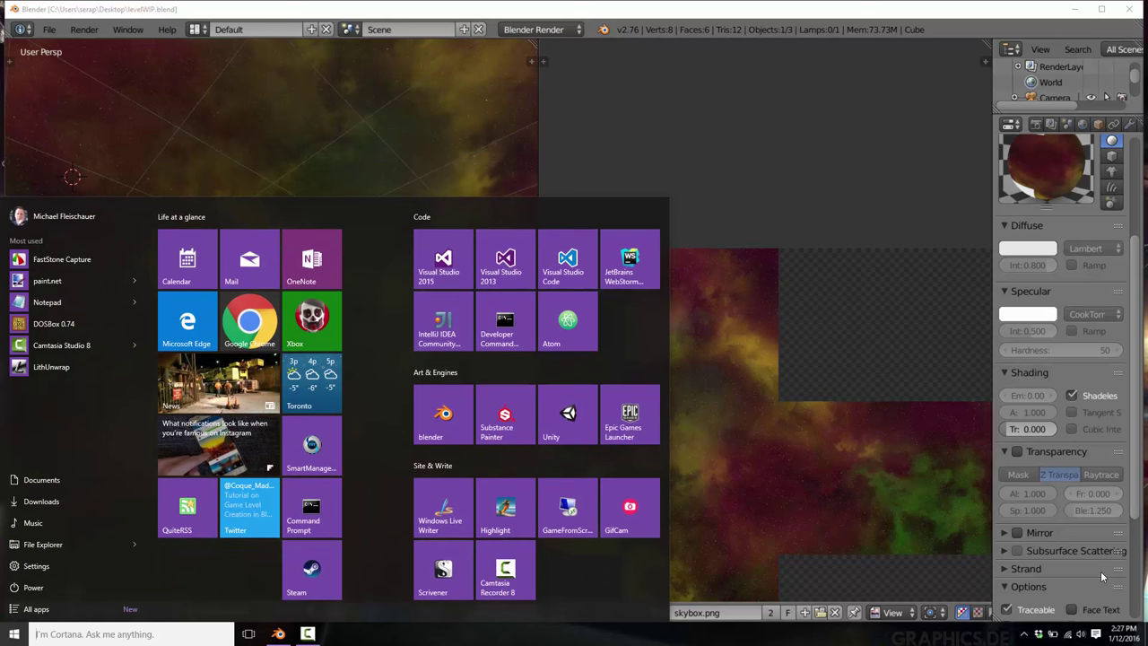
# Launch paint.net and create a new blank 1024 × 1024 image.
pyautogui.write('paint.net')
pyautogui.press('Return')
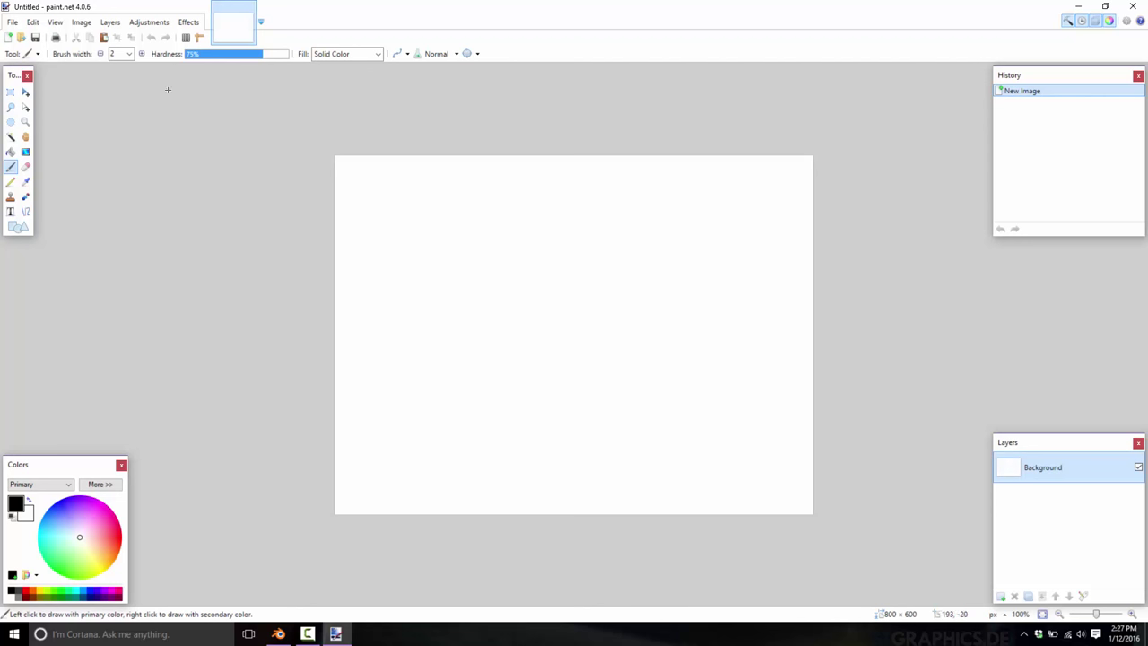
pyautogui.click(15, 22)
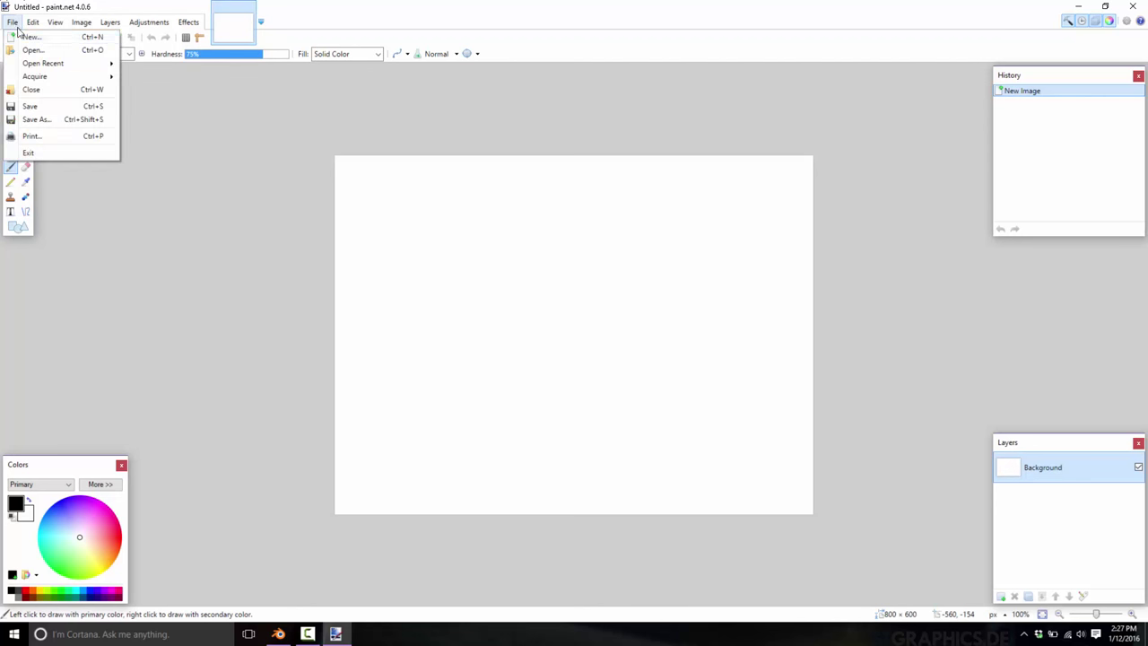
pyautogui.click(32, 40)
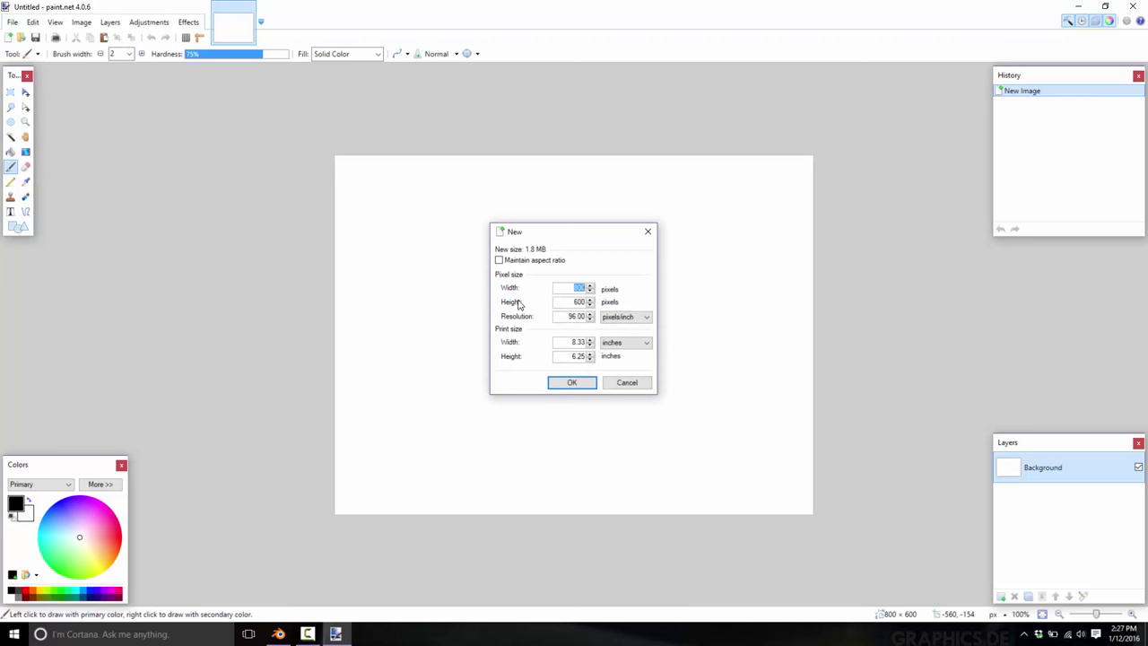
pyautogui.write('1024')
pyautogui.press('Tab')
pyautogui.write('1024')
pyautogui.click(584, 384)
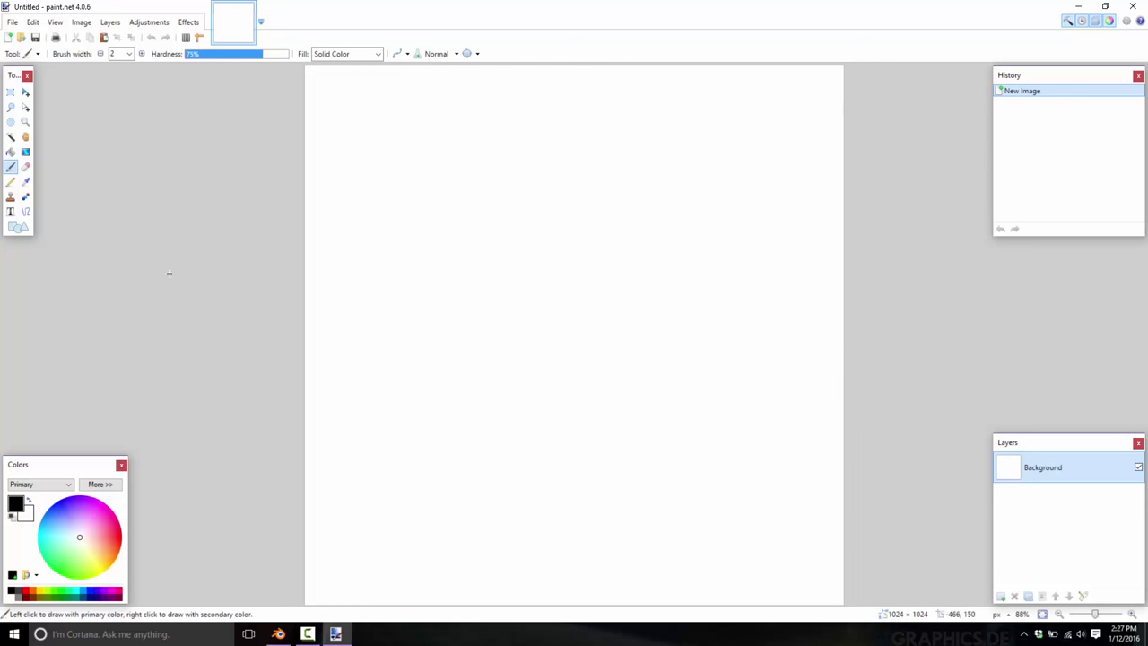
# Flood-fill the whole canvas with mid-grey RGB 128, 128, 128 using the Paint Bucket.
pyautogui.click(11, 153)
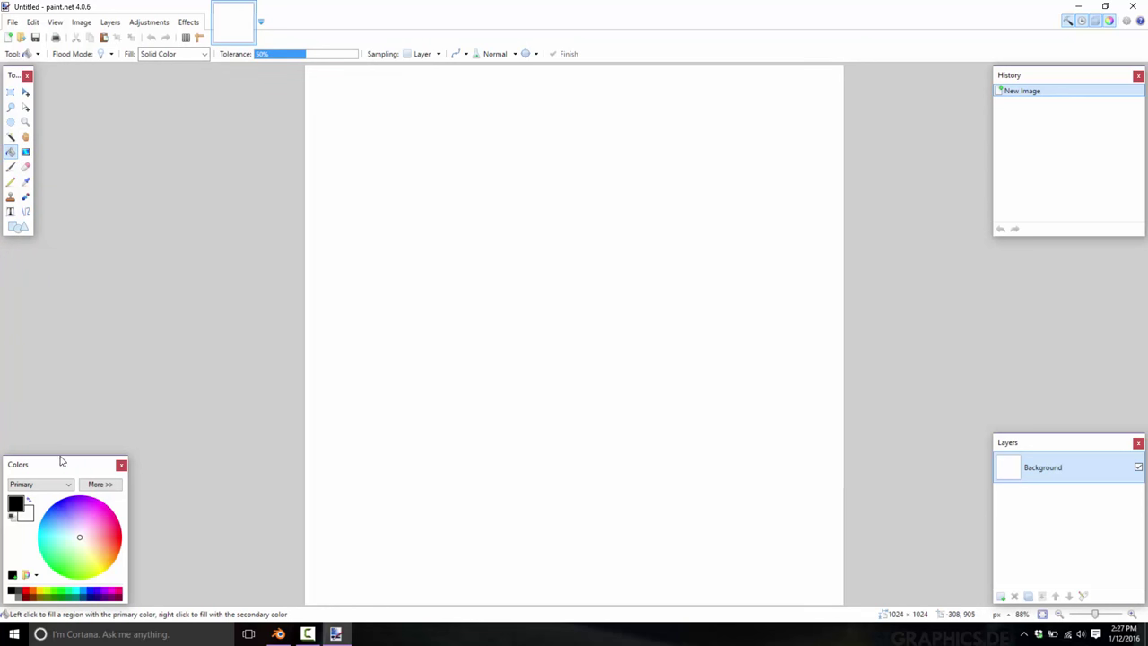
pyautogui.click(90, 486)
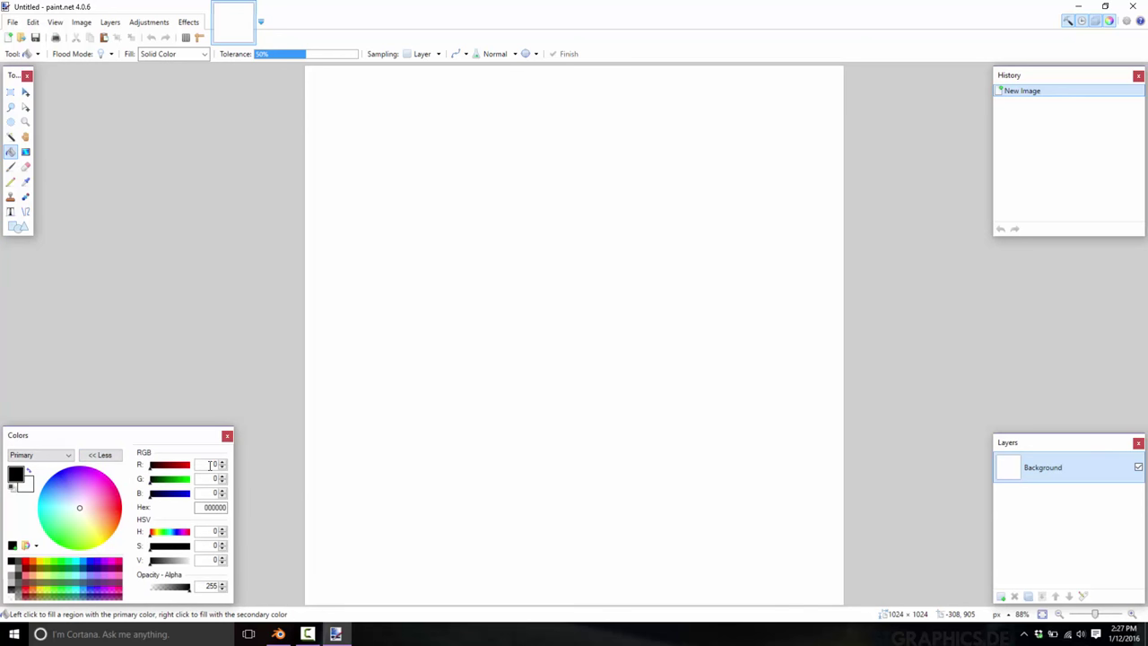
pyautogui.write('128')
pyautogui.press('Tab')
pyautogui.write('128')
pyautogui.press('Tab')
pyautogui.write('128')
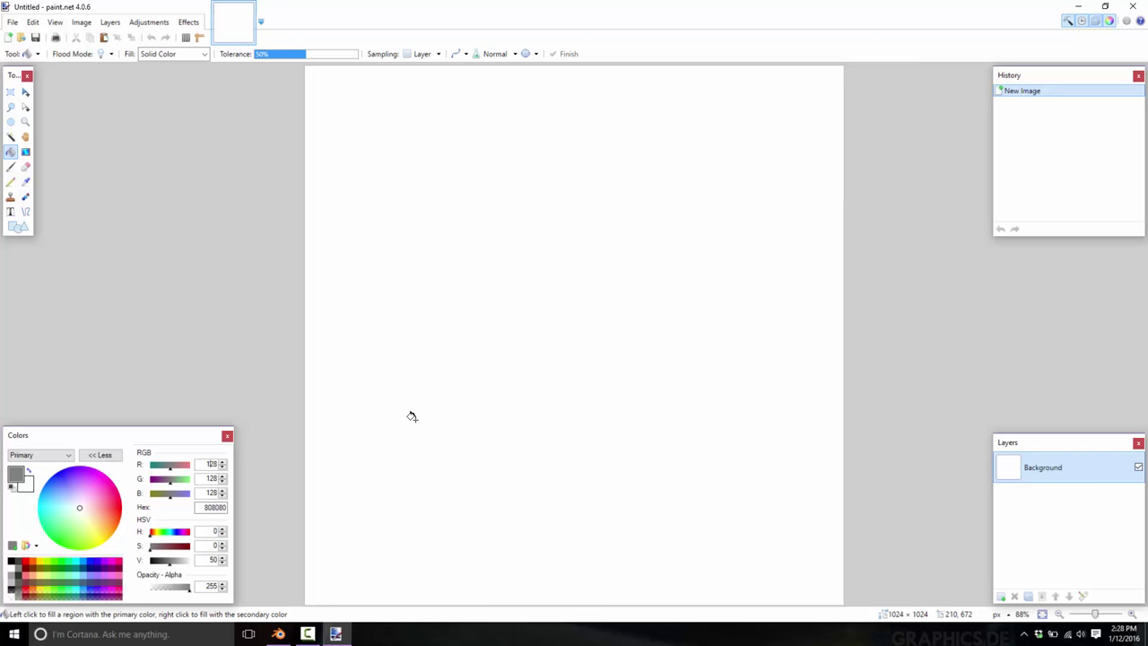
pyautogui.click(585, 182)
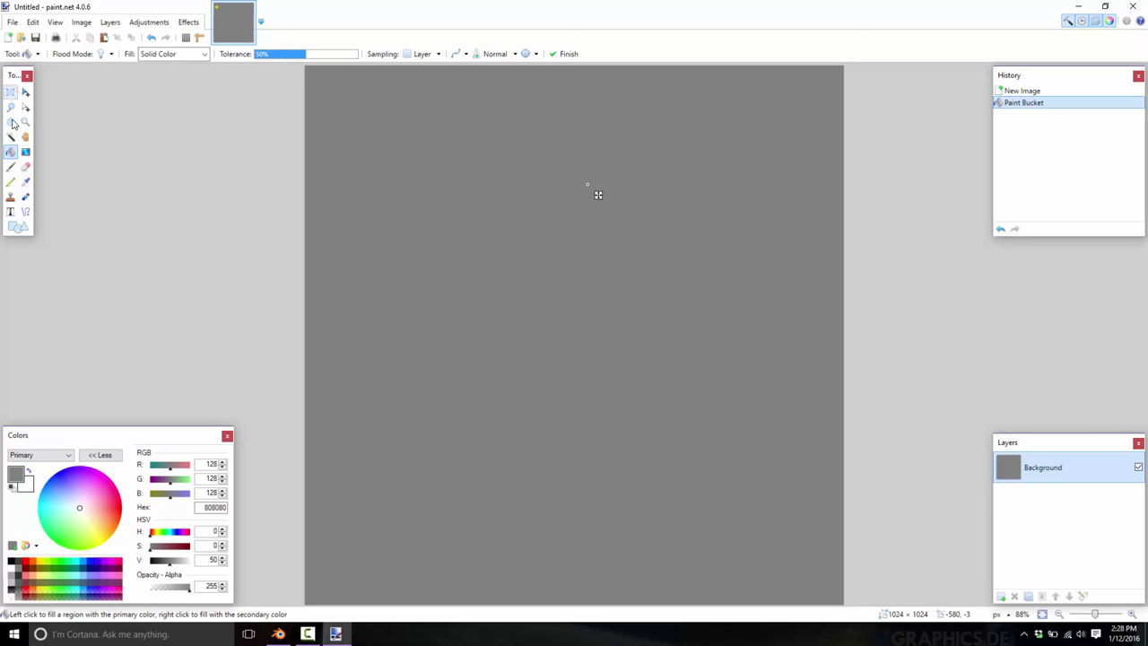
pyautogui.click(11, 167)
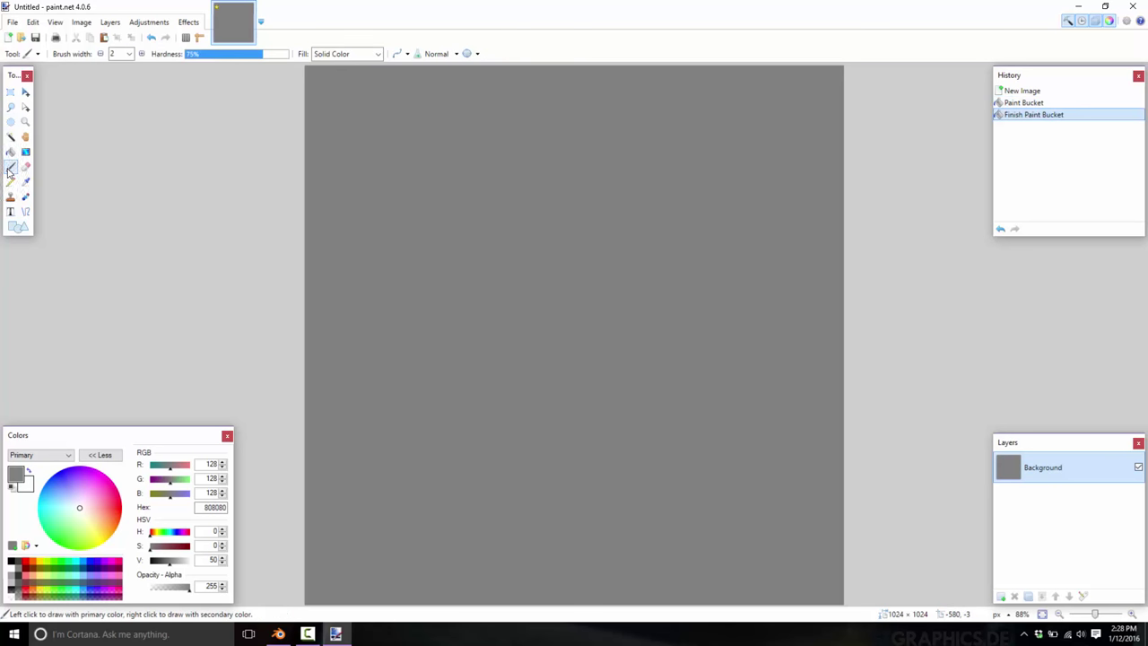
# Set the paintbrush width to 300.
pyautogui.click(130, 54)
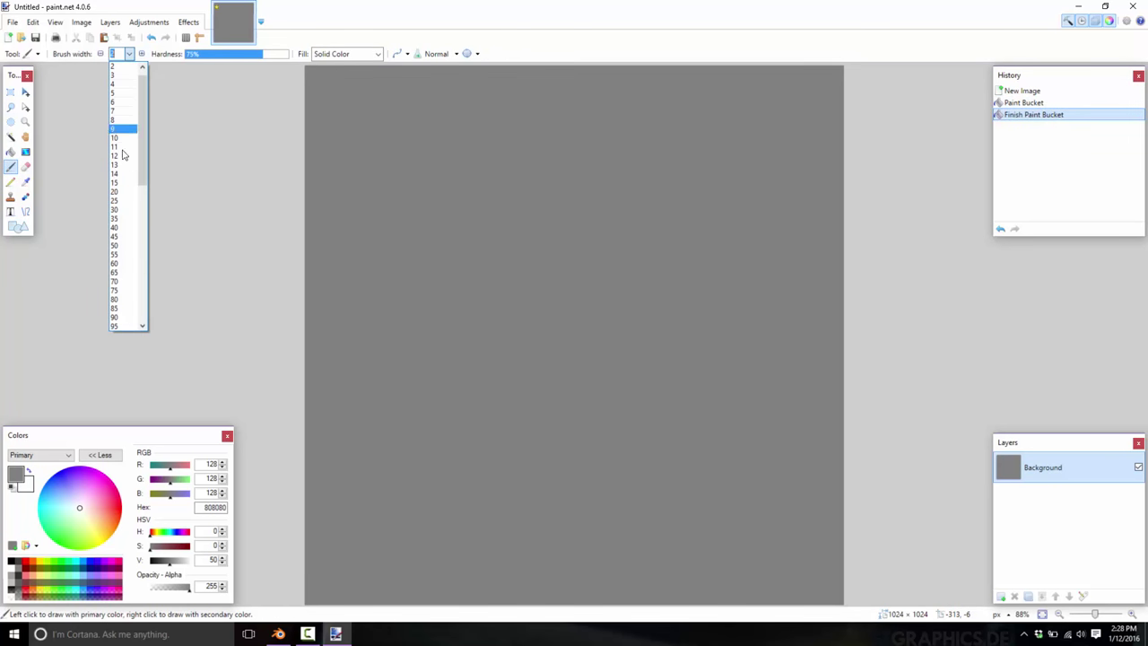
pyautogui.click(122, 273)
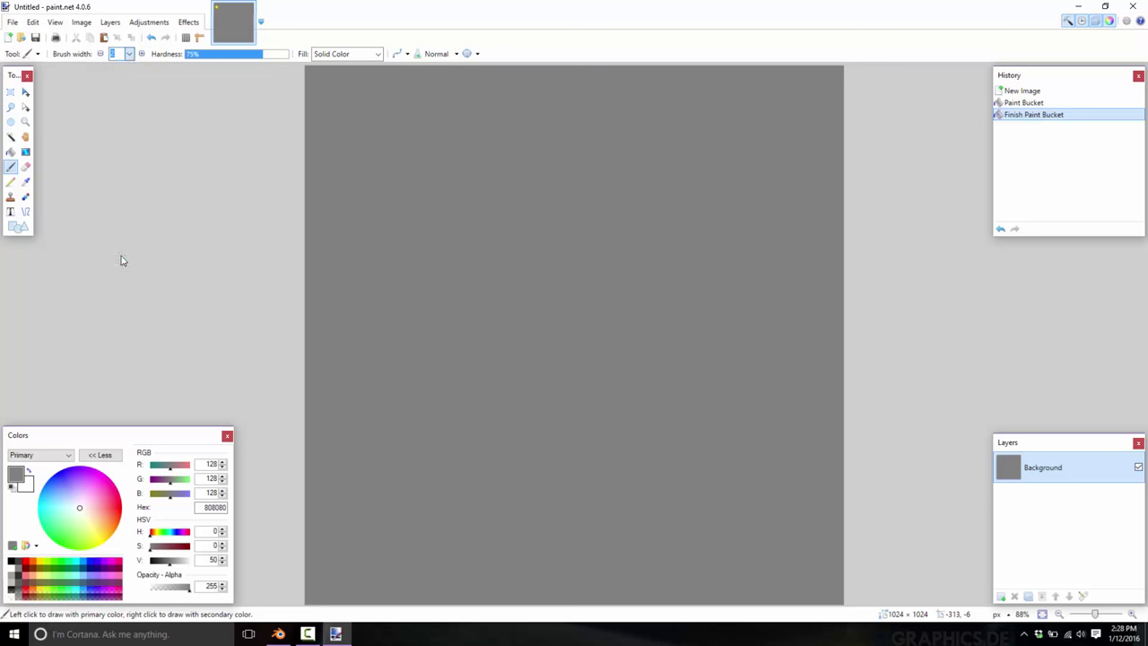
pyautogui.click(130, 54)
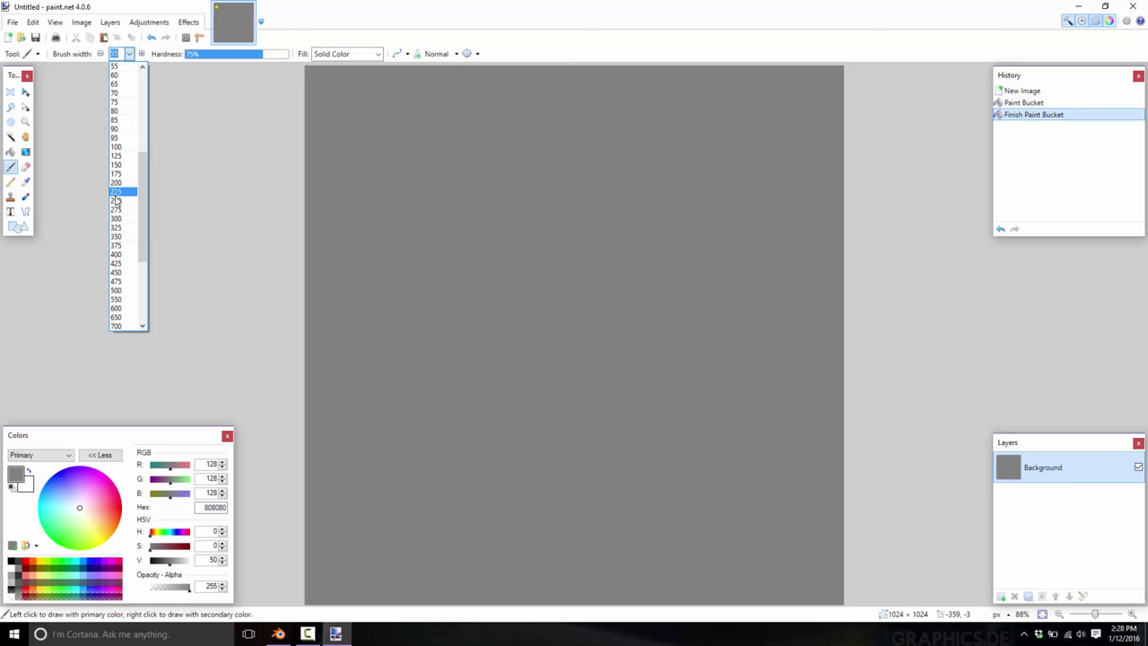
pyautogui.click(123, 218)
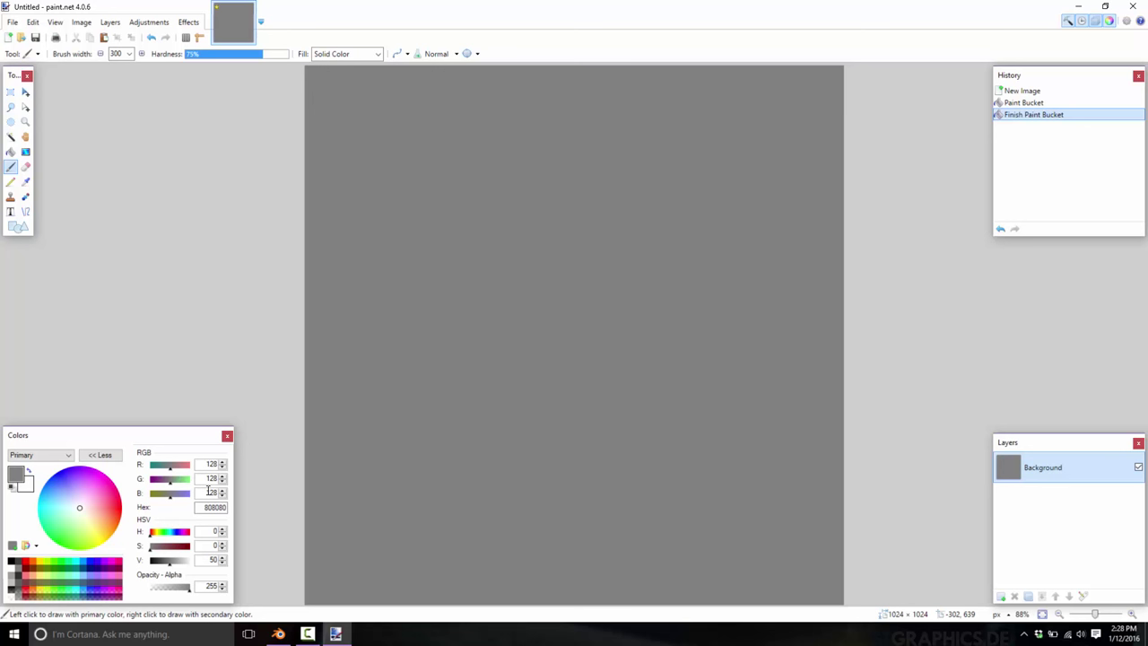
# Try RGB 165 grey, then set the paint colour back to 128, 128, 128.
pyautogui.click(210, 464)
pyautogui.write('165')
pyautogui.press('Tab')
pyautogui.write('165')
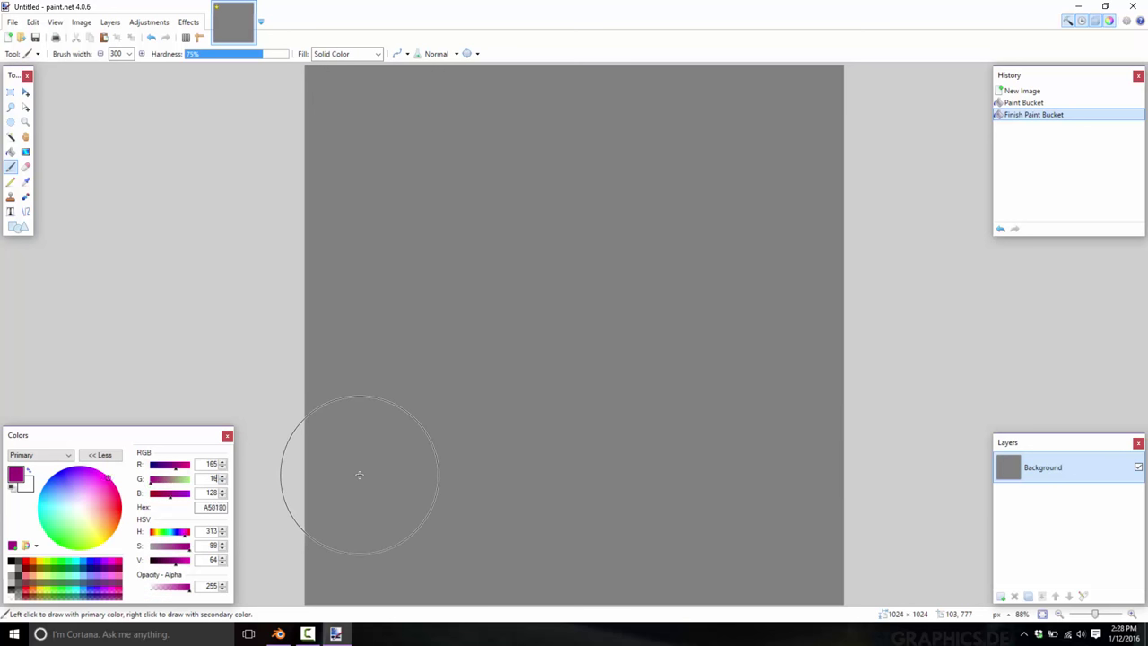
pyautogui.press('Tab')
pyautogui.write('165')
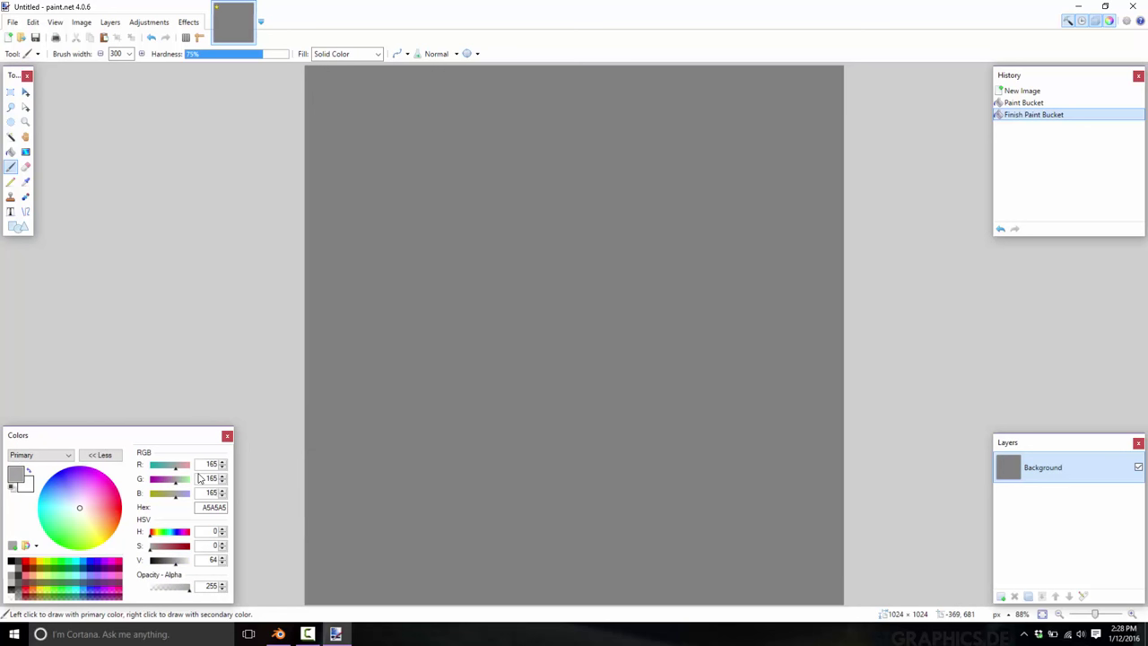
pyautogui.write('128')
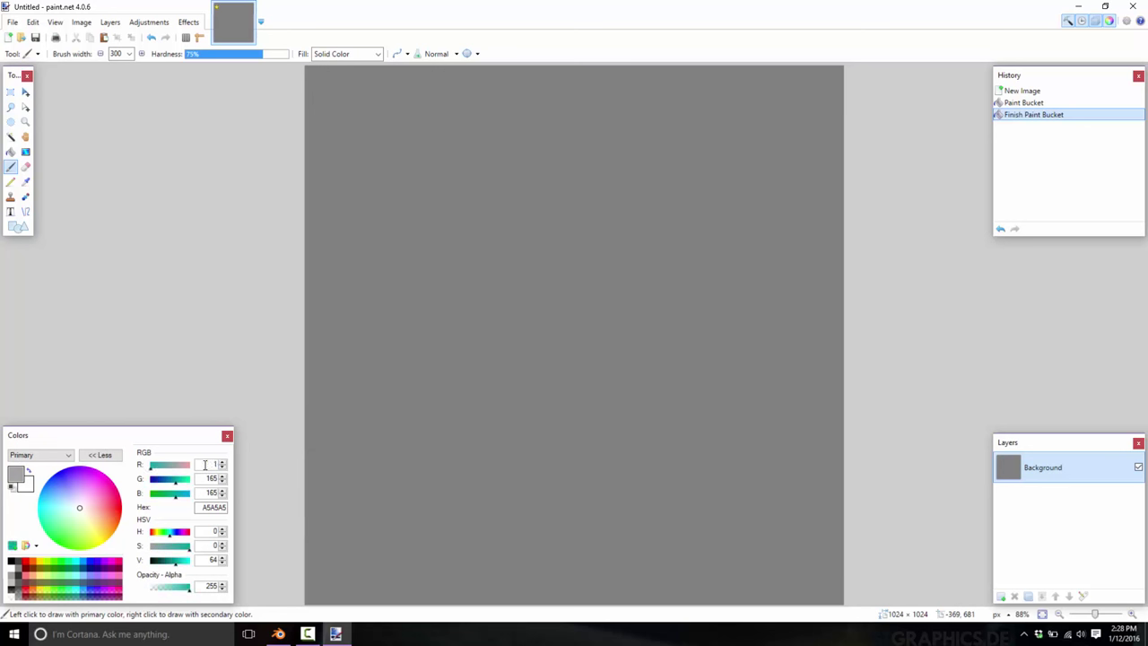
pyautogui.press('Tab')
pyautogui.write('128')
pyautogui.press('Tab')
pyautogui.write('128')
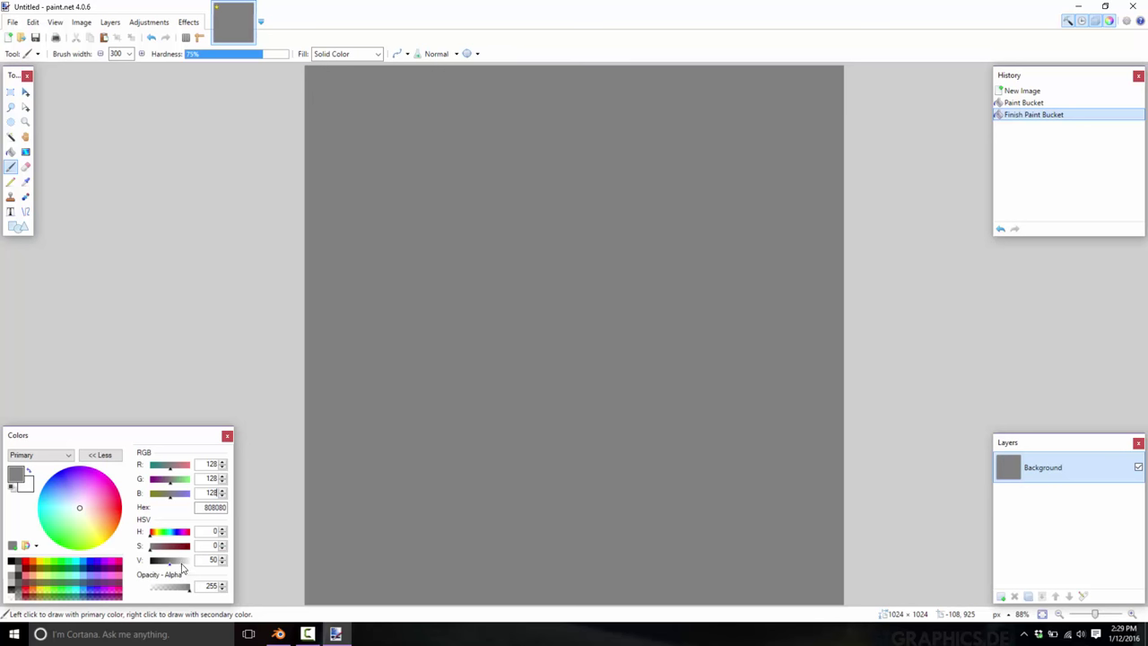
# Lighten the paint colour to near-white, soften brush hardness to 15%, keep Solid Color fill.
pyautogui.moveTo(169, 567); pyautogui.dragTo(187, 567)
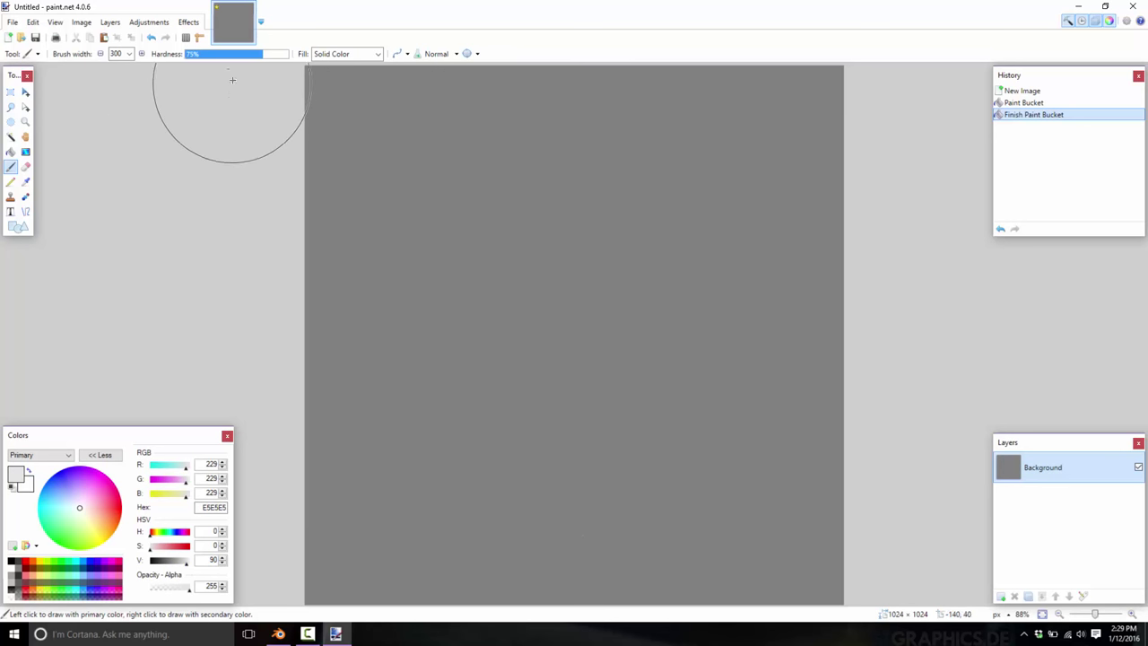
pyautogui.moveTo(214, 61)
pyautogui.mouseDown()
pyautogui.moveTo(191, 60)
pyautogui.moveTo(202, 58)
pyautogui.mouseUp()
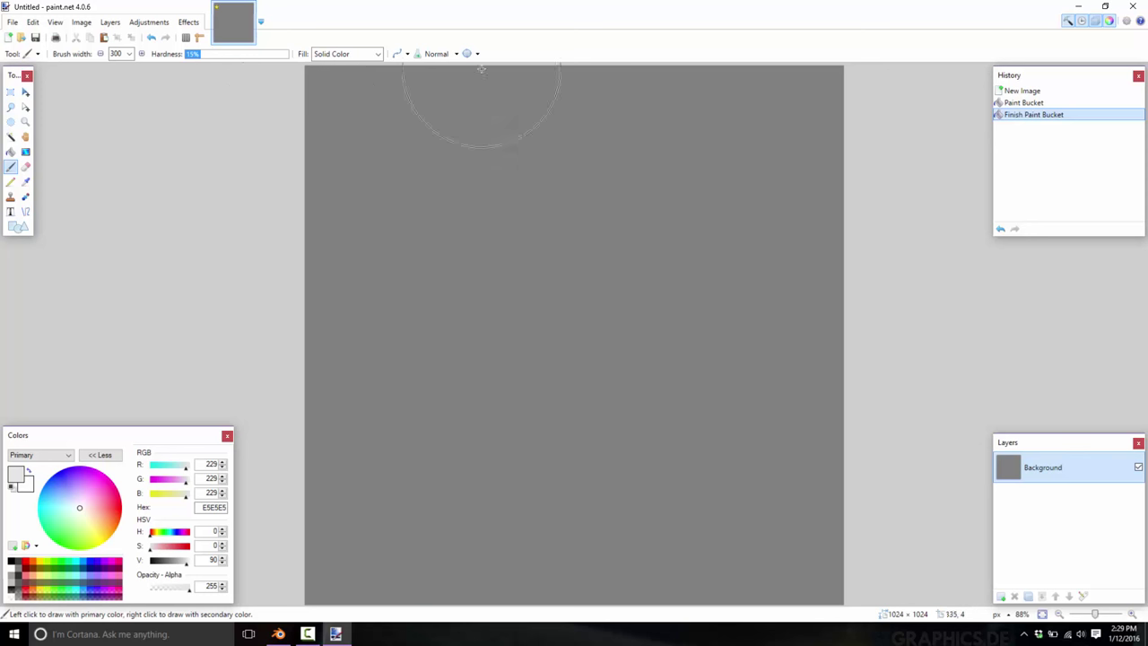
pyautogui.click(353, 57)
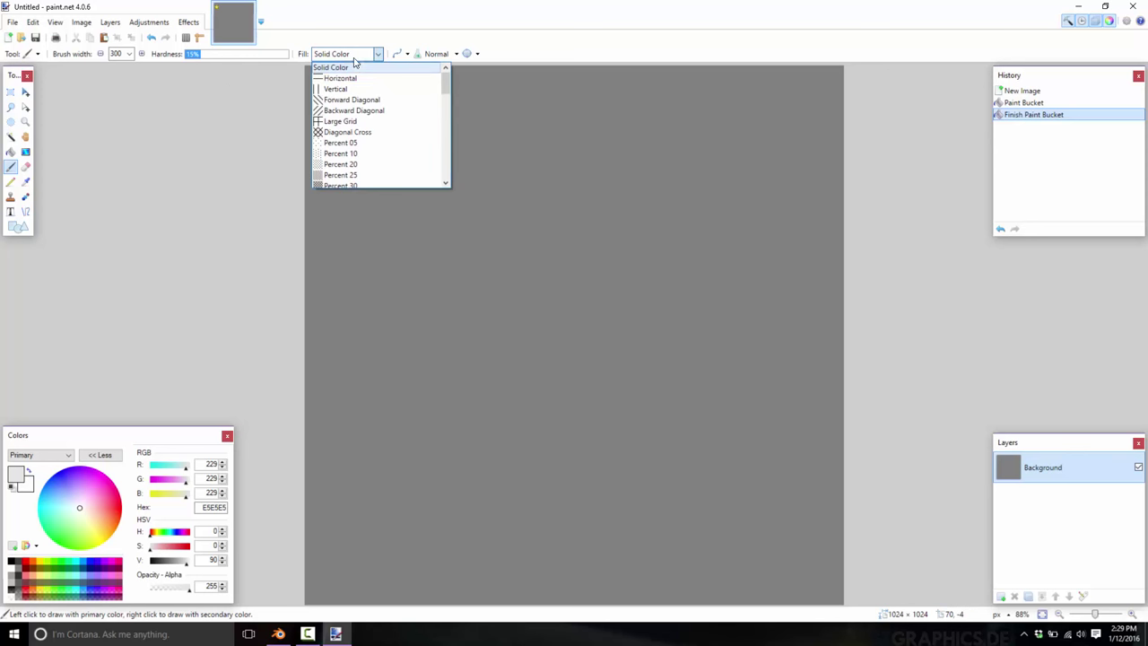
pyautogui.click(238, 133)
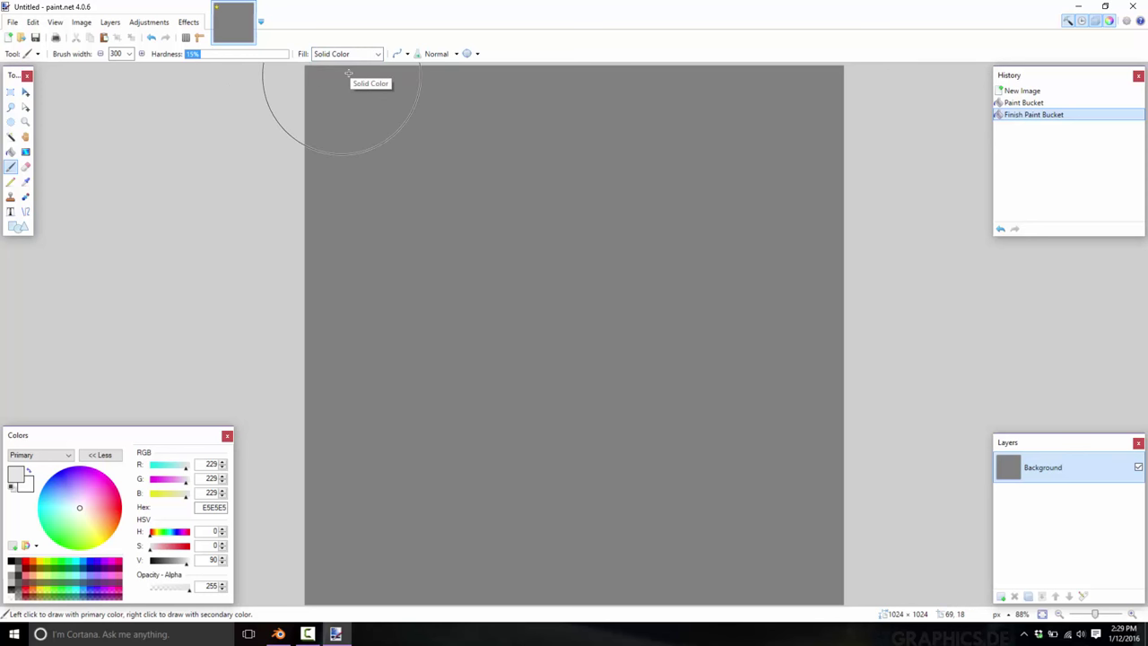
# Paint soft light-grey strokes along the left, top-left and bottom-left edges, then pick near-black.
pyautogui.moveTo(339, 101)
pyautogui.mouseDown()
pyautogui.moveTo(301, 519)
pyautogui.moveTo(316, 559)
pyautogui.moveTo(575, 595)
pyautogui.moveTo(777, 596)
pyautogui.moveTo(811, 459)
pyautogui.moveTo(834, 265)
pyautogui.moveTo(824, 162)
pyautogui.moveTo(808, 130)
pyautogui.moveTo(696, 91)
pyautogui.moveTo(396, 64)
pyautogui.moveTo(780, 71)
pyautogui.mouseUp()
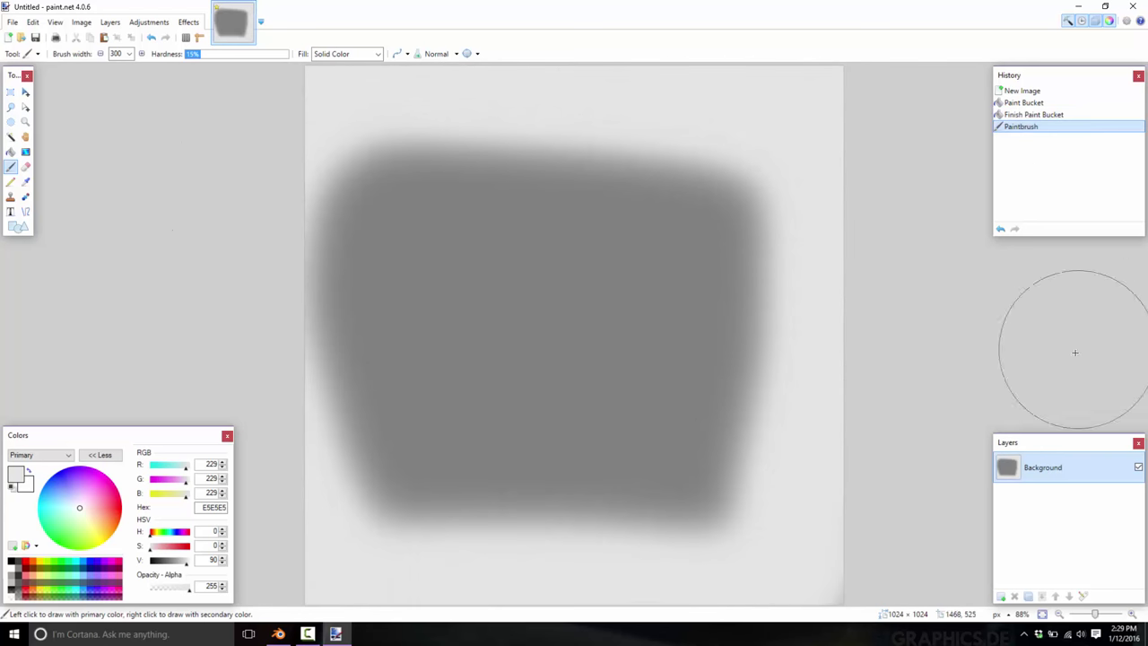
pyautogui.moveTo(422, 76)
pyautogui.mouseDown()
pyautogui.moveTo(376, 113)
pyautogui.moveTo(256, 368)
pyautogui.mouseUp()
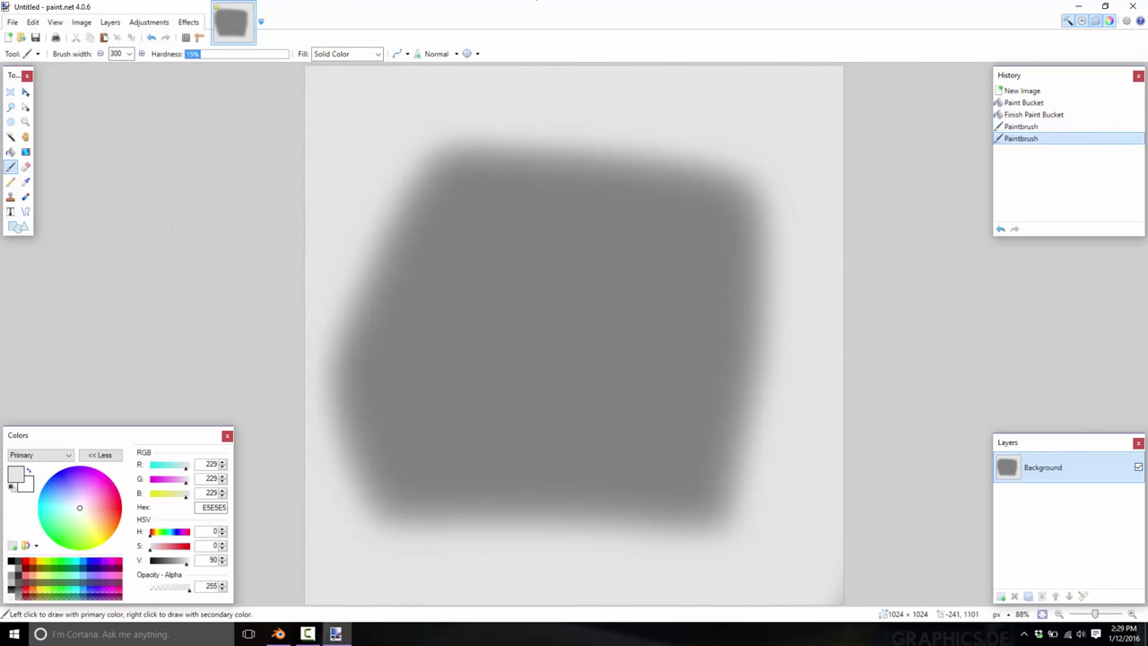
pyautogui.moveTo(380, 588); pyautogui.dragTo(386, 589)
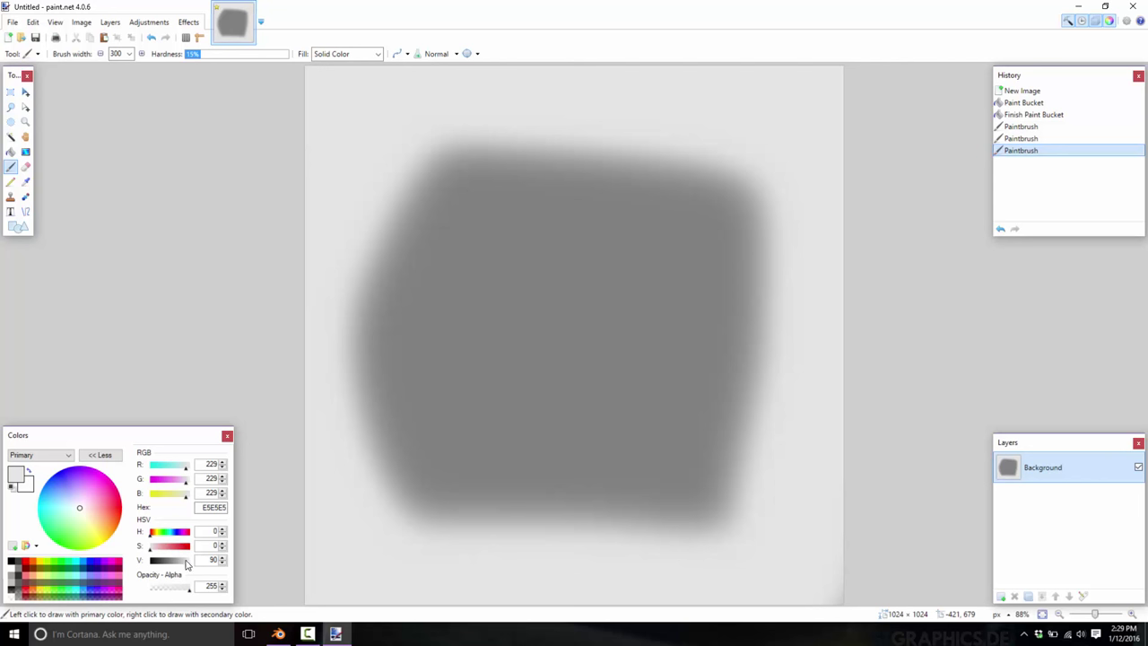
pyautogui.moveTo(188, 565); pyautogui.dragTo(151, 572)
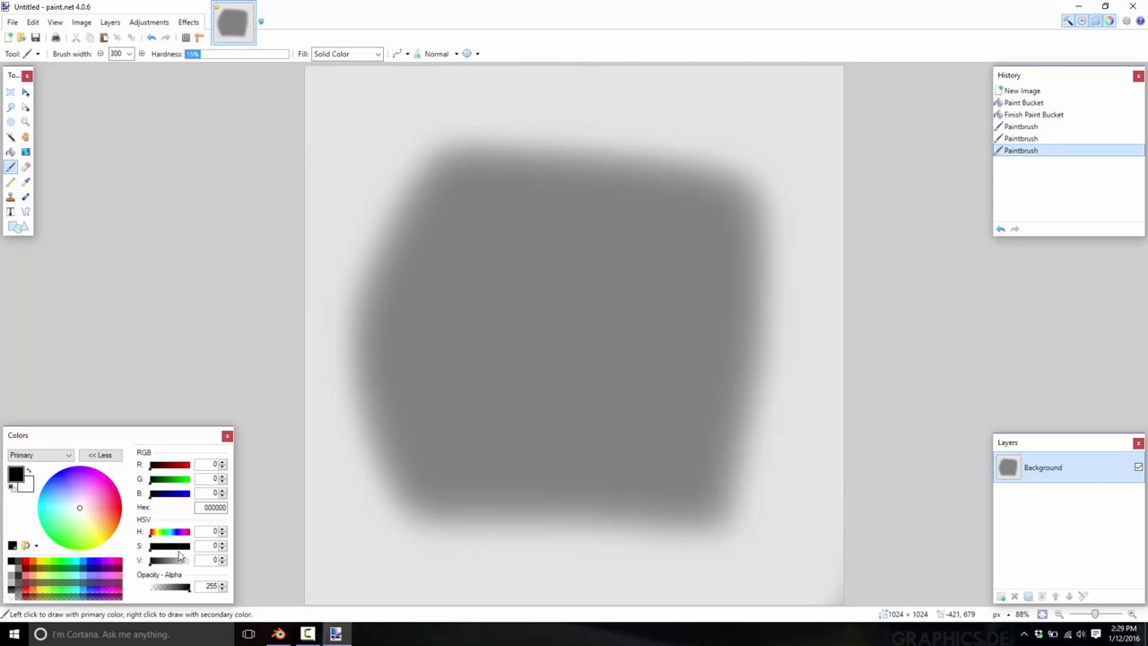
# Redo the centre as one soft black dab and lower paint opacity to alpha 105.
pyautogui.click(573, 330)
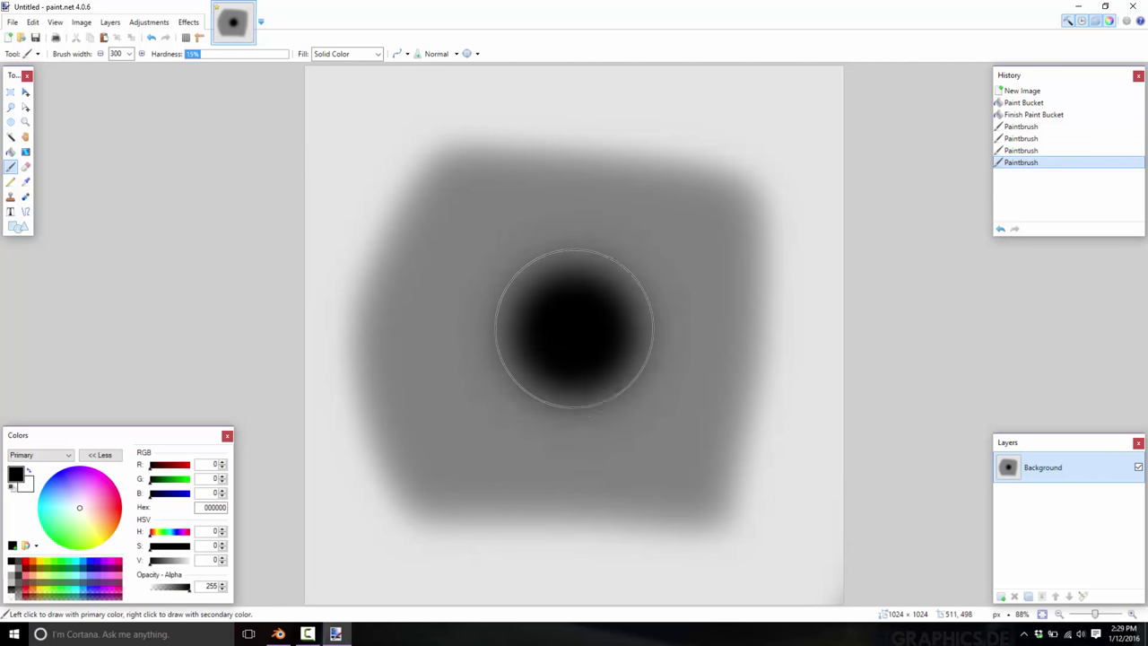
pyautogui.click(574, 328)
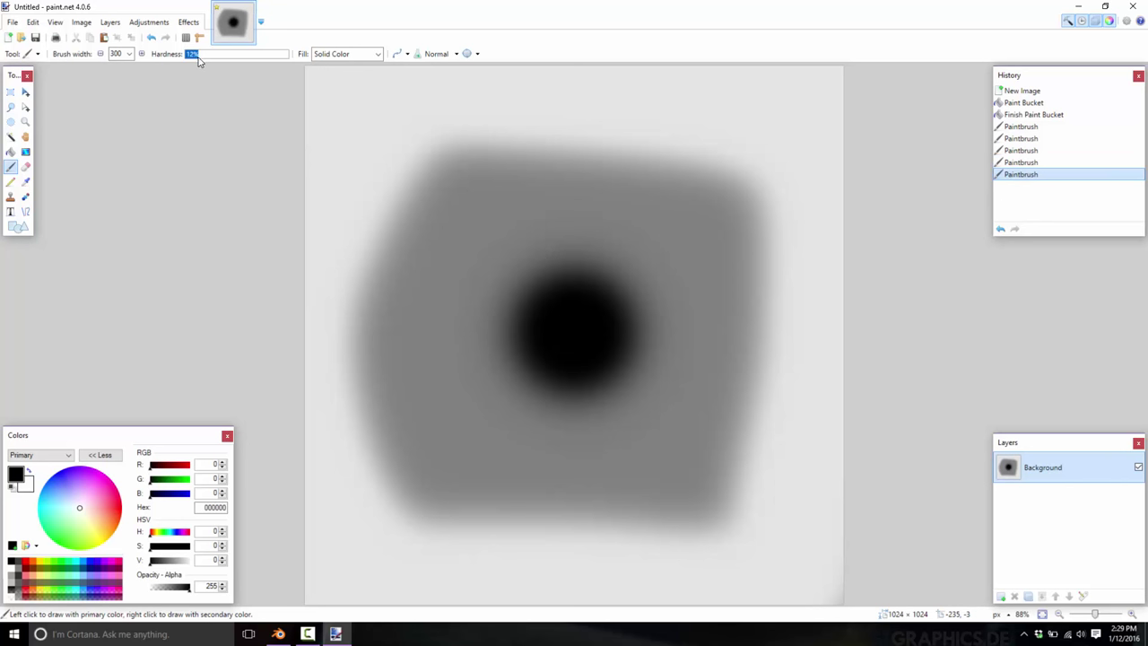
pyautogui.hotkey('ctrl', 'z')
pyautogui.hotkey('ctrl', 'z')
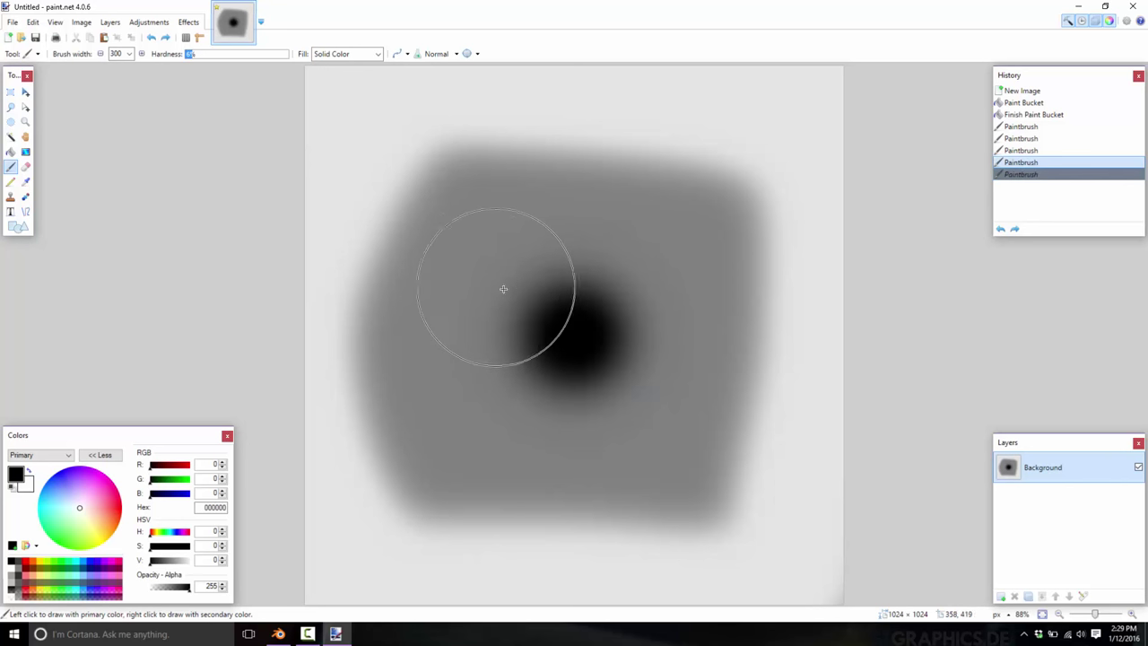
pyautogui.click(562, 328)
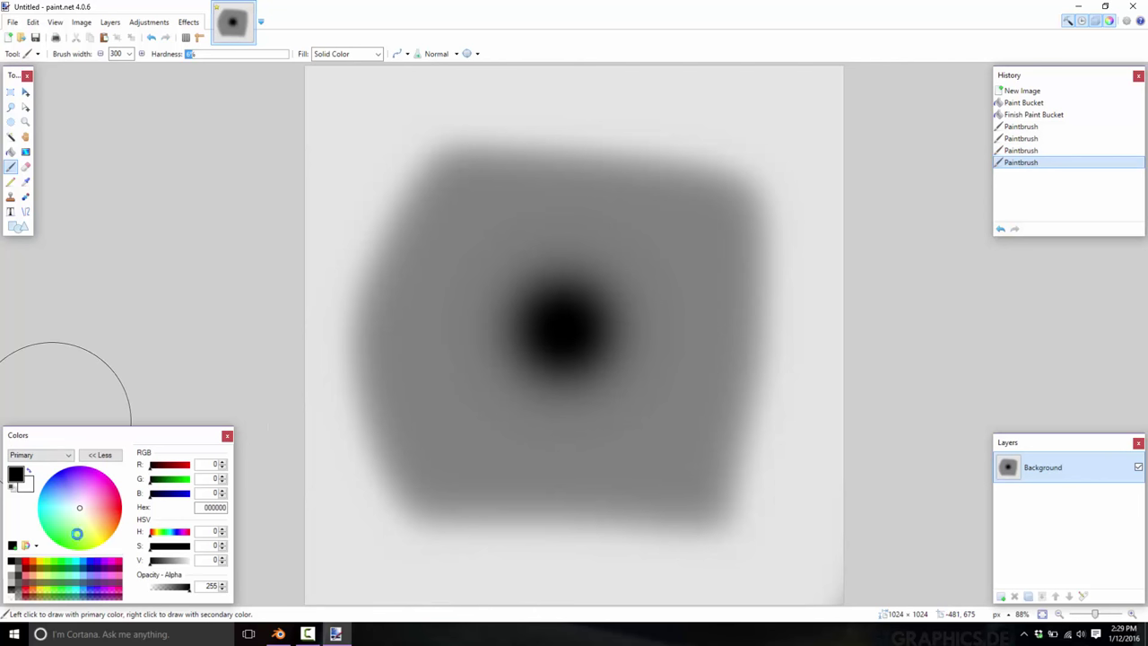
pyautogui.moveTo(167, 587); pyautogui.dragTo(173, 587)
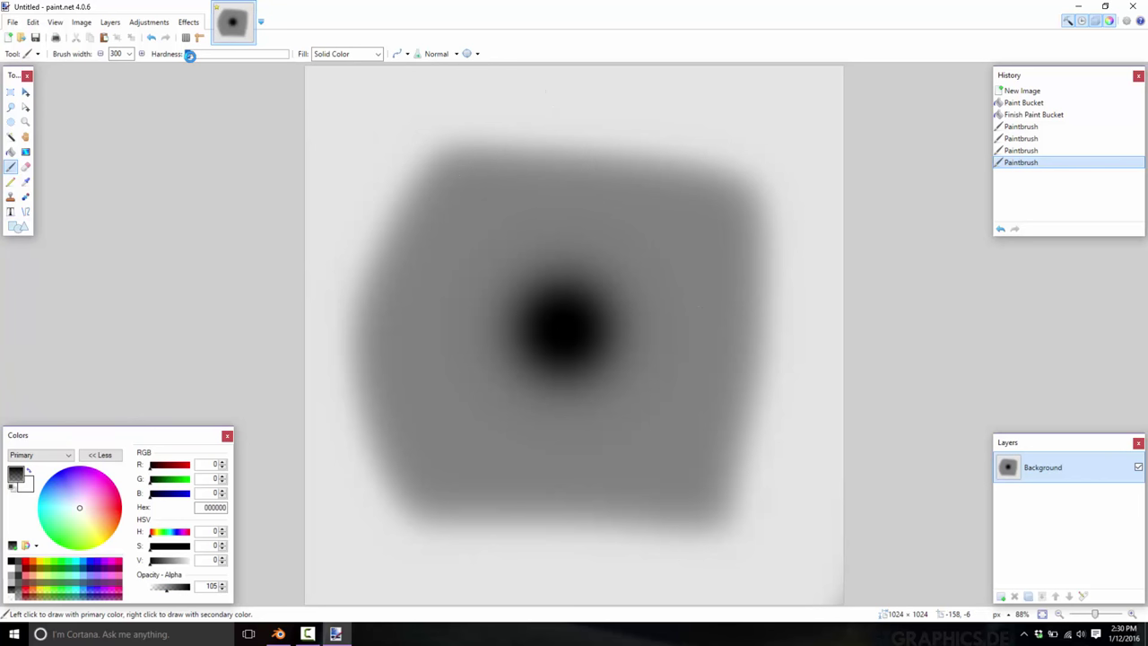
pyautogui.click(331, 54)
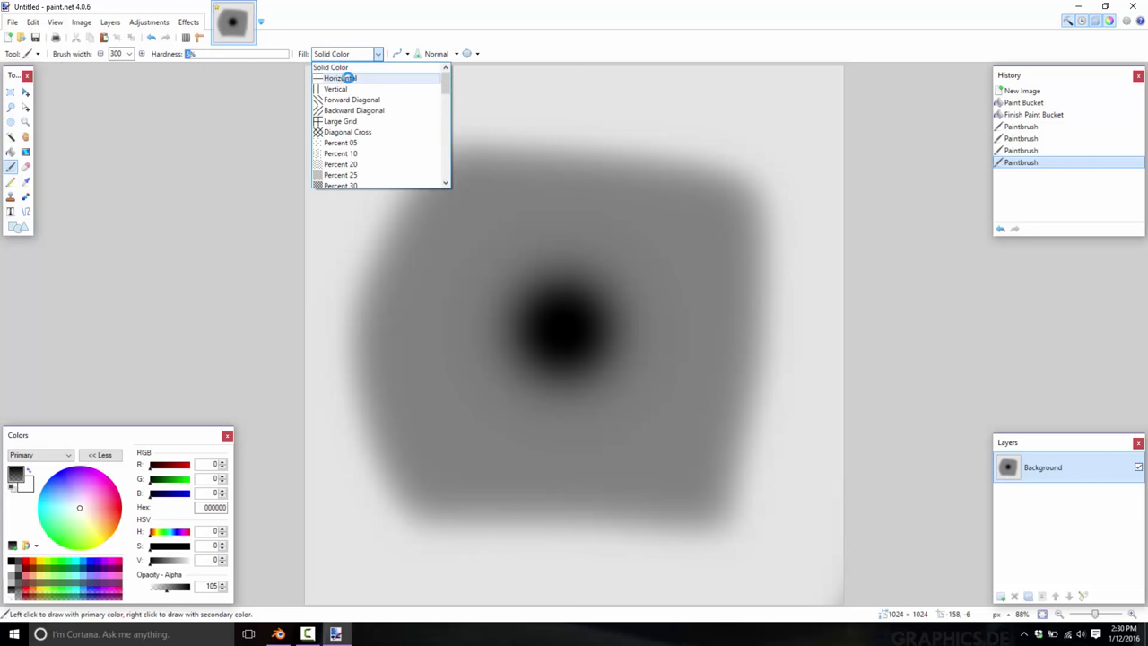
# Switch the brush fill to Percent 25 and paint patterned strokes over the upper-left area.
pyautogui.click(345, 174)
pyautogui.moveTo(404, 151)
pyautogui.mouseDown(button='right')
pyautogui.moveTo(570, 134)
pyautogui.moveTo(706, 171)
pyautogui.moveTo(764, 327)
pyautogui.moveTo(724, 485)
pyautogui.moveTo(438, 509)
pyautogui.moveTo(389, 411)
pyautogui.moveTo(404, 311)
pyautogui.moveTo(440, 215)
pyautogui.moveTo(493, 188)
pyautogui.moveTo(817, 238)
pyautogui.moveTo(850, 589)
pyautogui.moveTo(504, 265)
pyautogui.moveTo(540, 299)
pyautogui.moveTo(459, 204)
pyautogui.moveTo(395, 218)
pyautogui.moveTo(380, 273)
pyautogui.moveTo(407, 119)
pyautogui.moveTo(395, 200)
pyautogui.mouseUp(button='right')
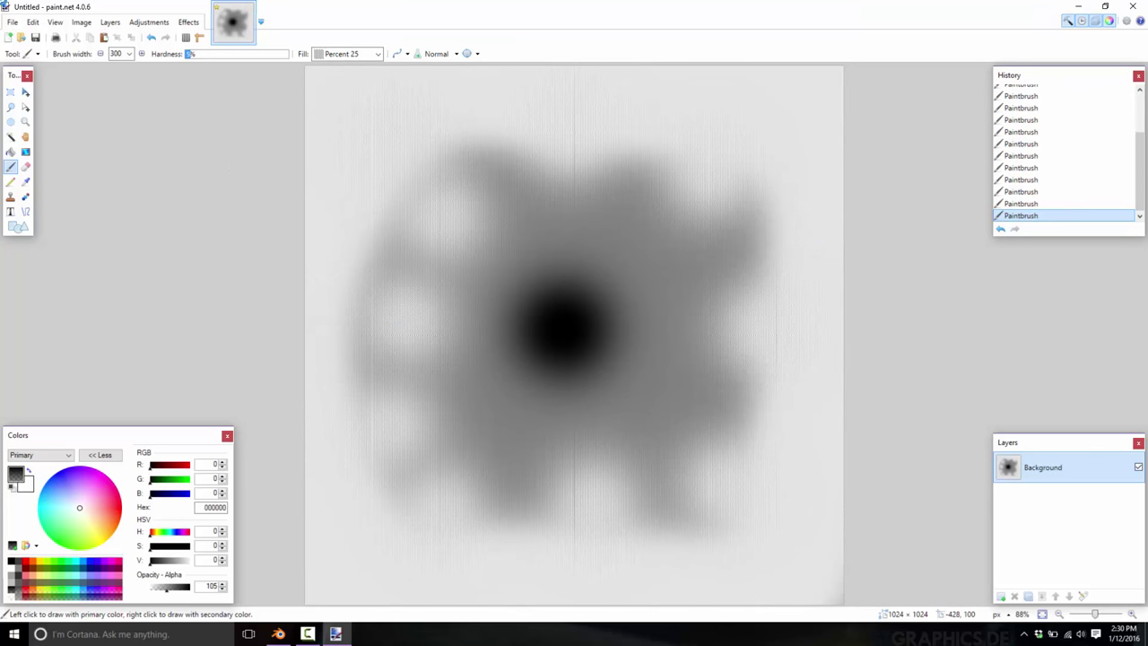
# Smooth the heightmap with a Gaussian Blur of radius 34.
pyautogui.click(82, 23)
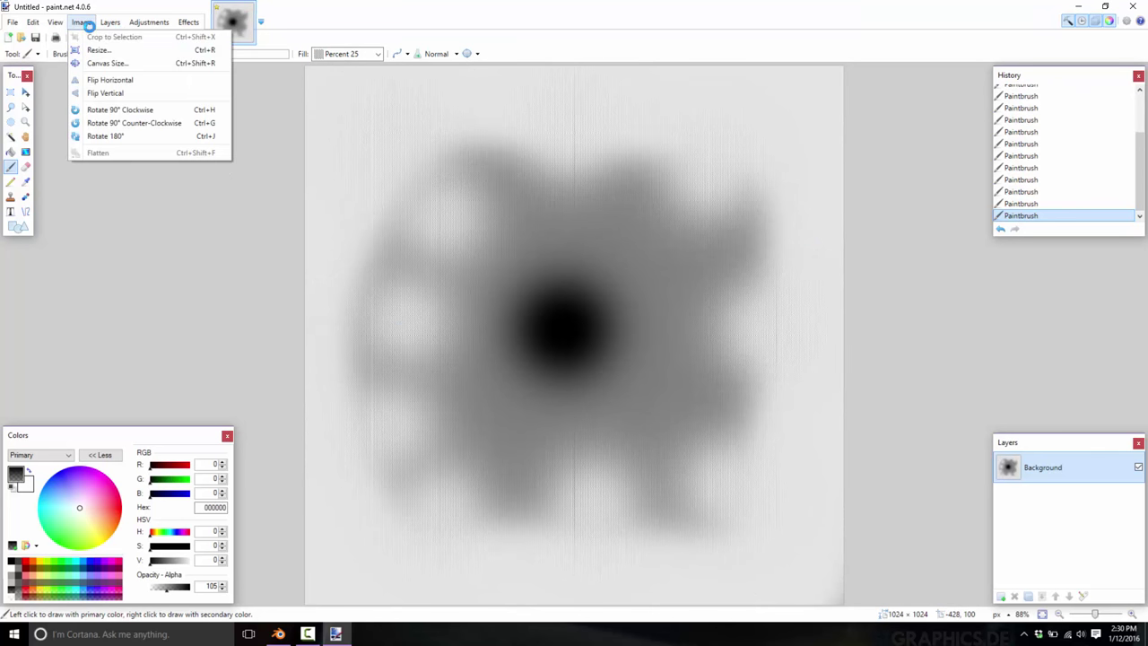
pyautogui.moveTo(147, 23)
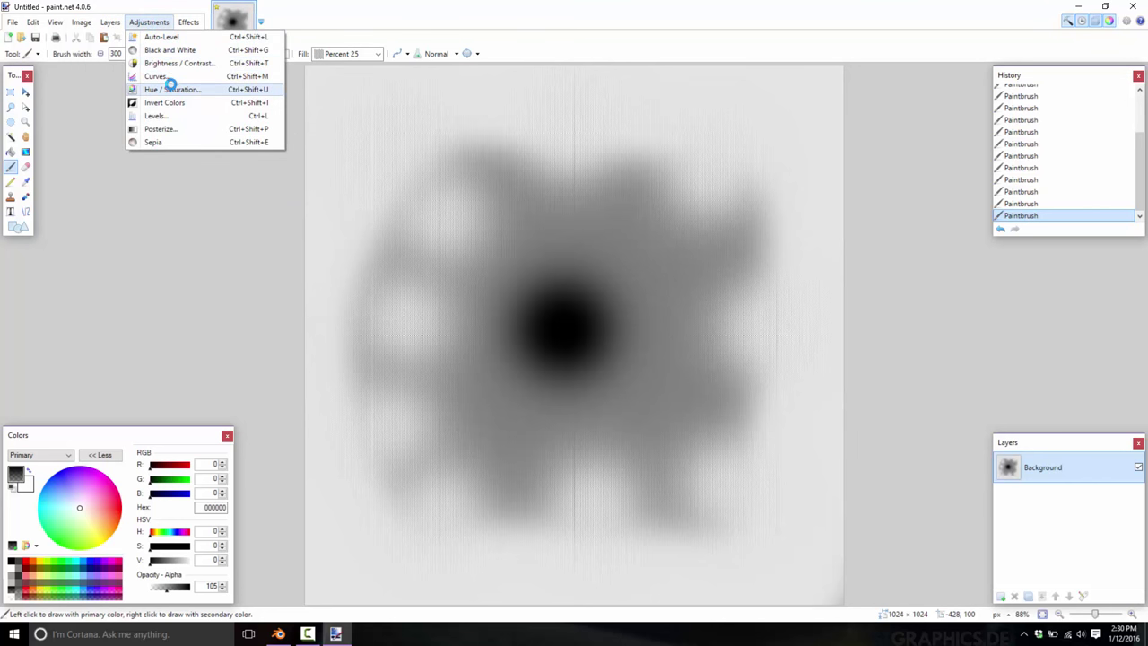
pyautogui.moveTo(188, 22)
pyautogui.moveTo(199, 47)
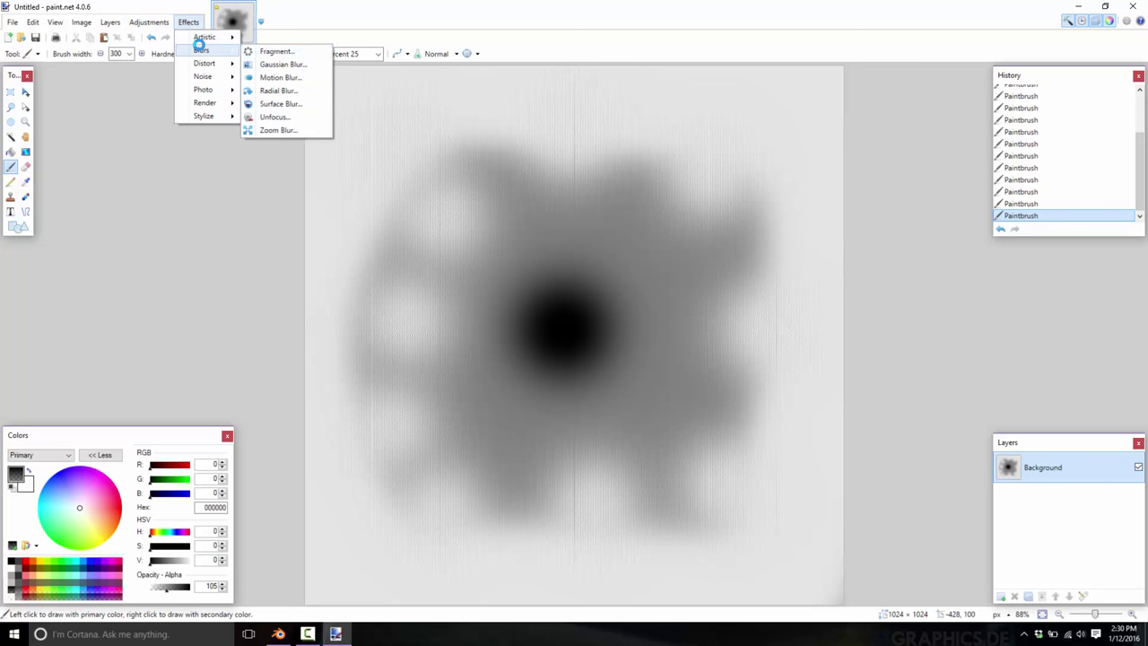
pyautogui.click(282, 63)
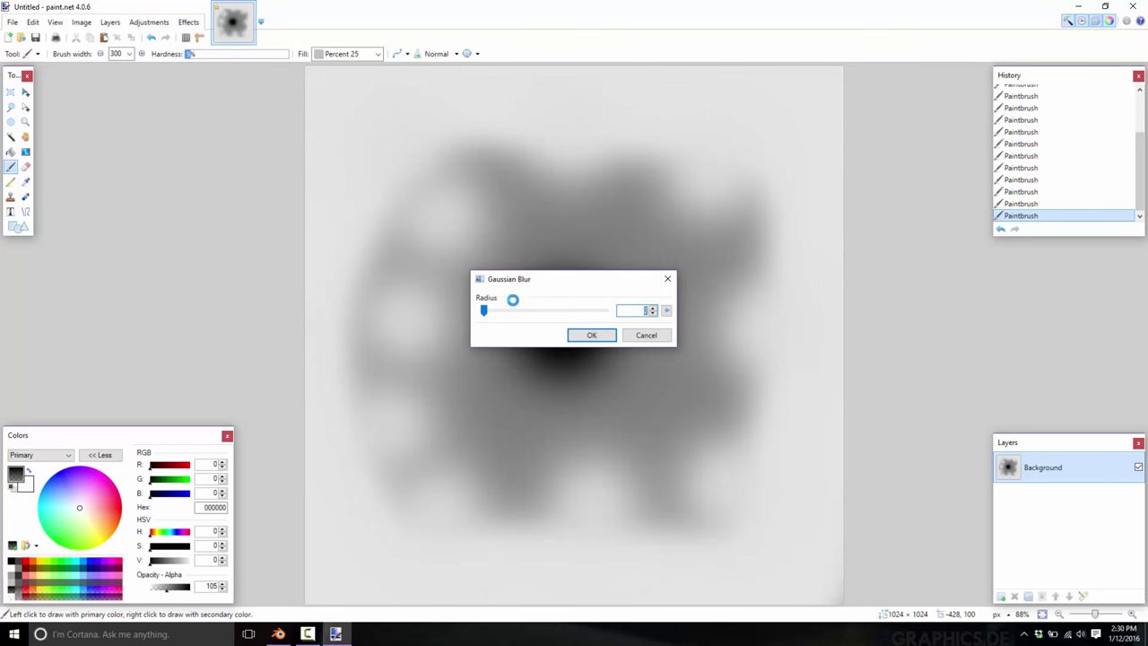
pyautogui.moveTo(484, 309)
pyautogui.mouseDown()
pyautogui.moveTo(530, 302)
pyautogui.moveTo(505, 306)
pyautogui.mouseUp()
pyautogui.click(579, 334)
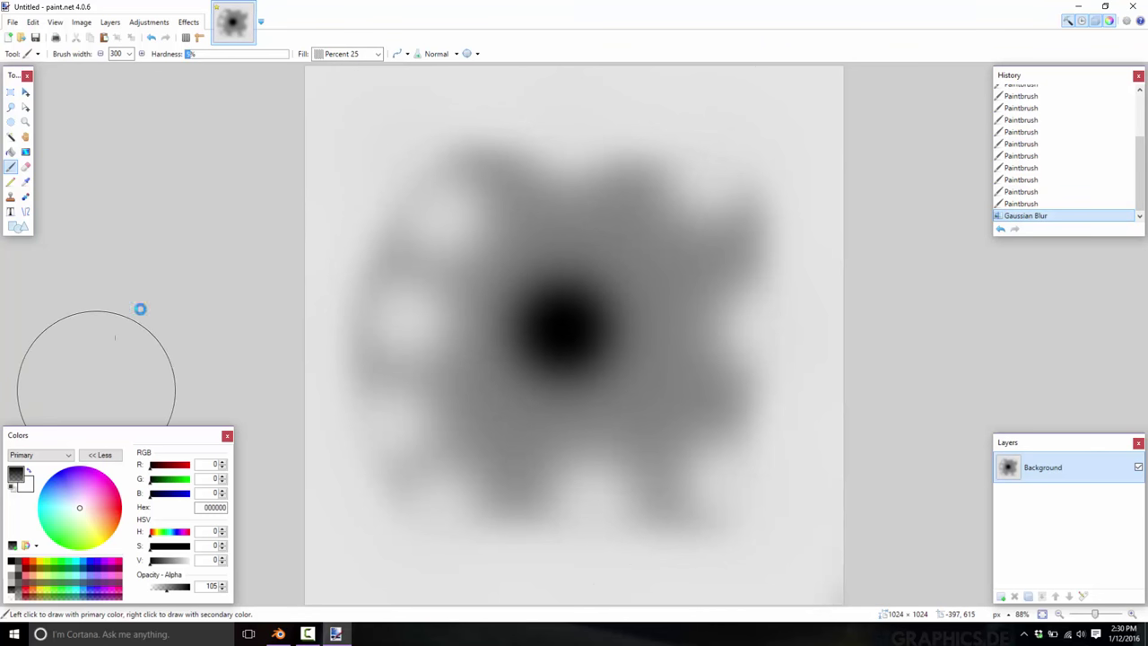
pyautogui.click(13, 21)
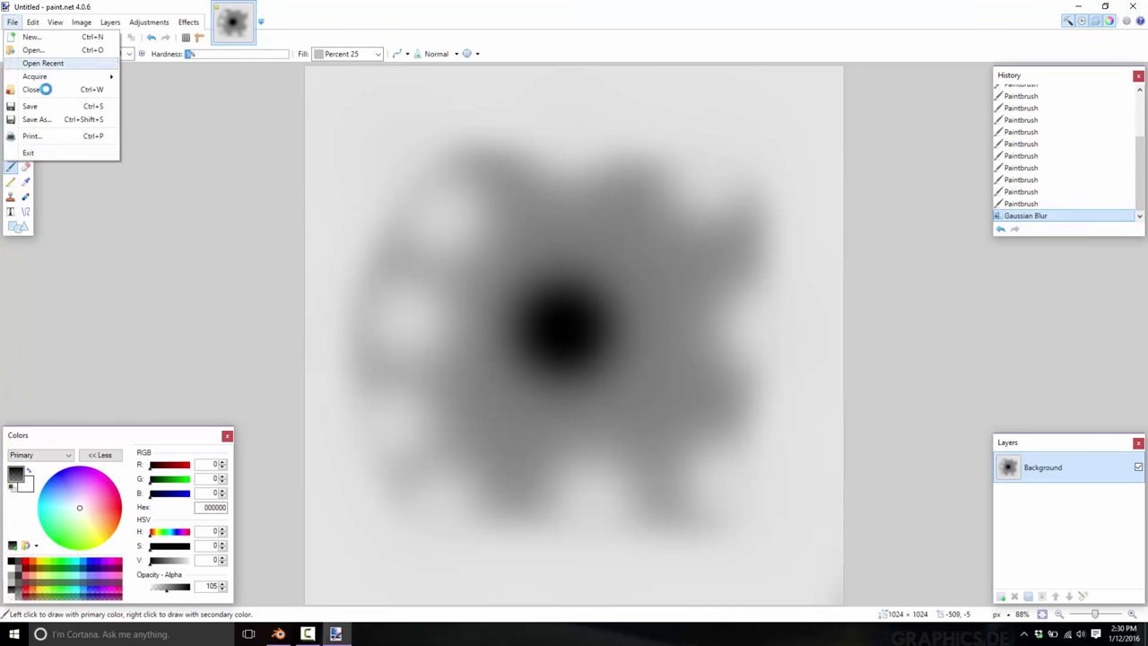
# Save the image over heightmap.png on the Desktop, then bring Blender to the front.
pyautogui.click(36, 119)
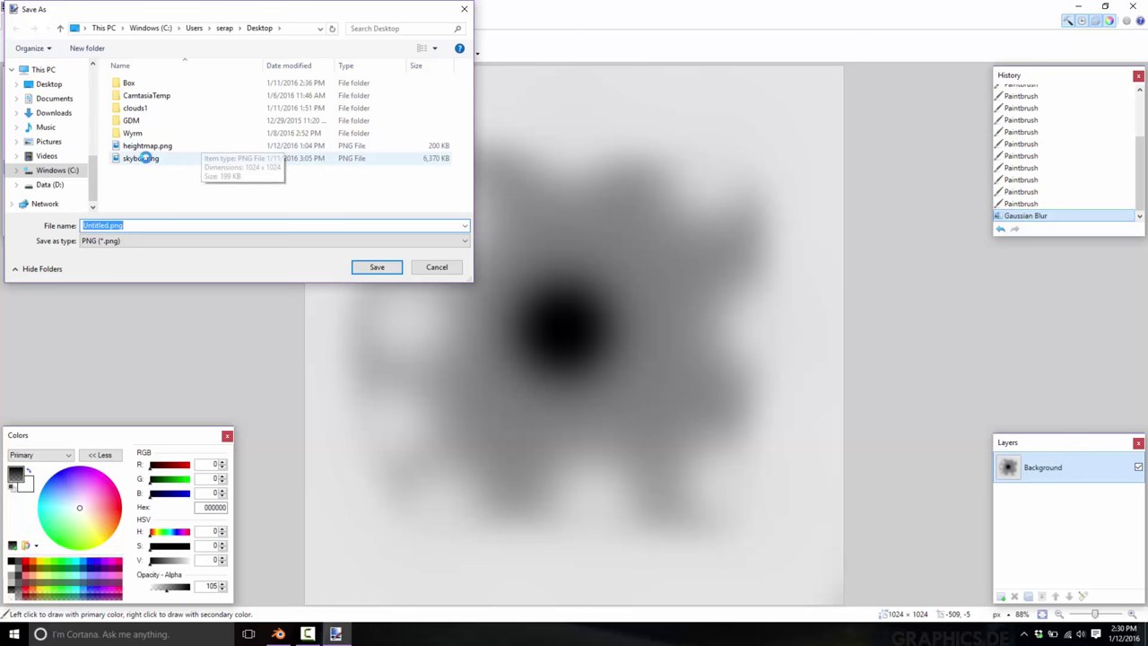
pyautogui.doubleClick(144, 146)
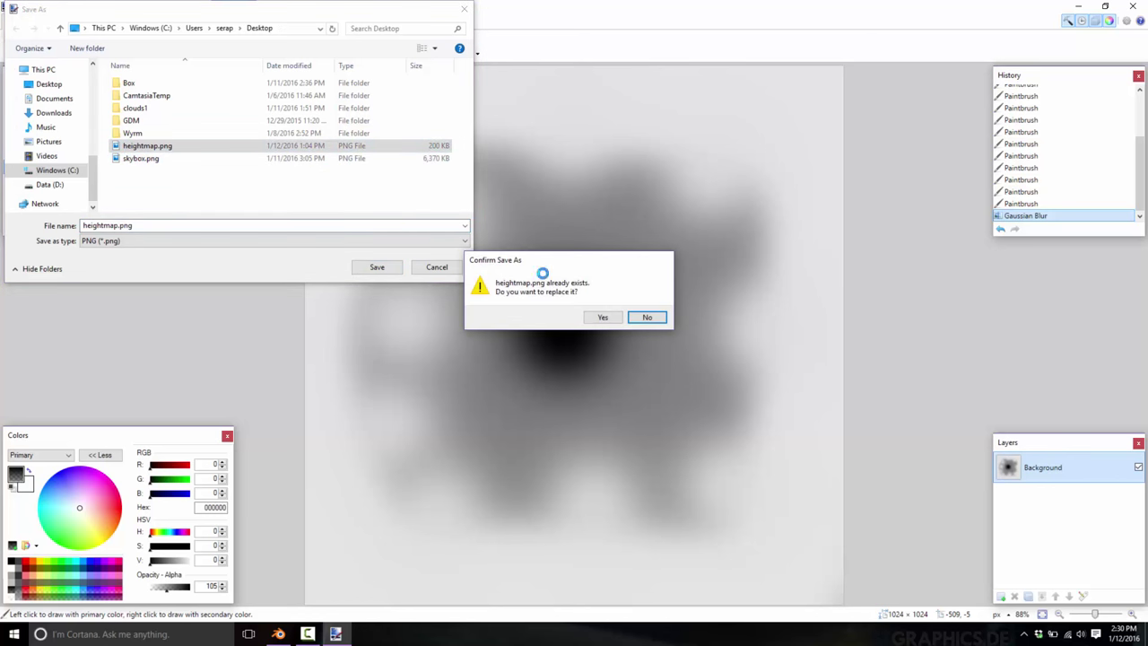
pyautogui.click(598, 316)
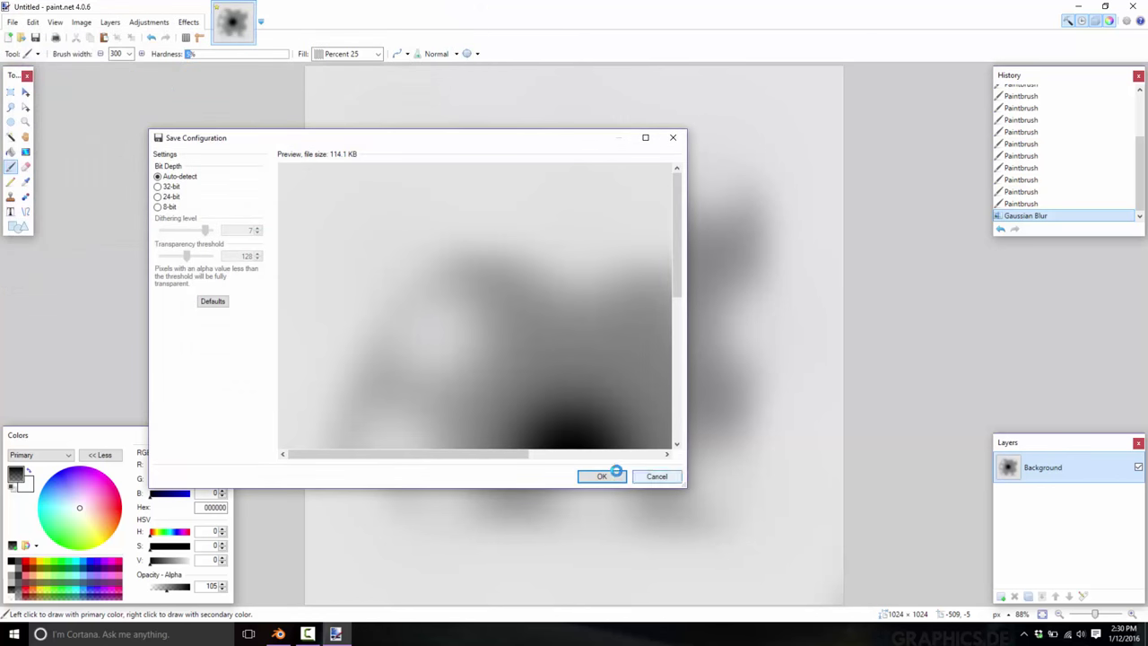
pyautogui.click(610, 475)
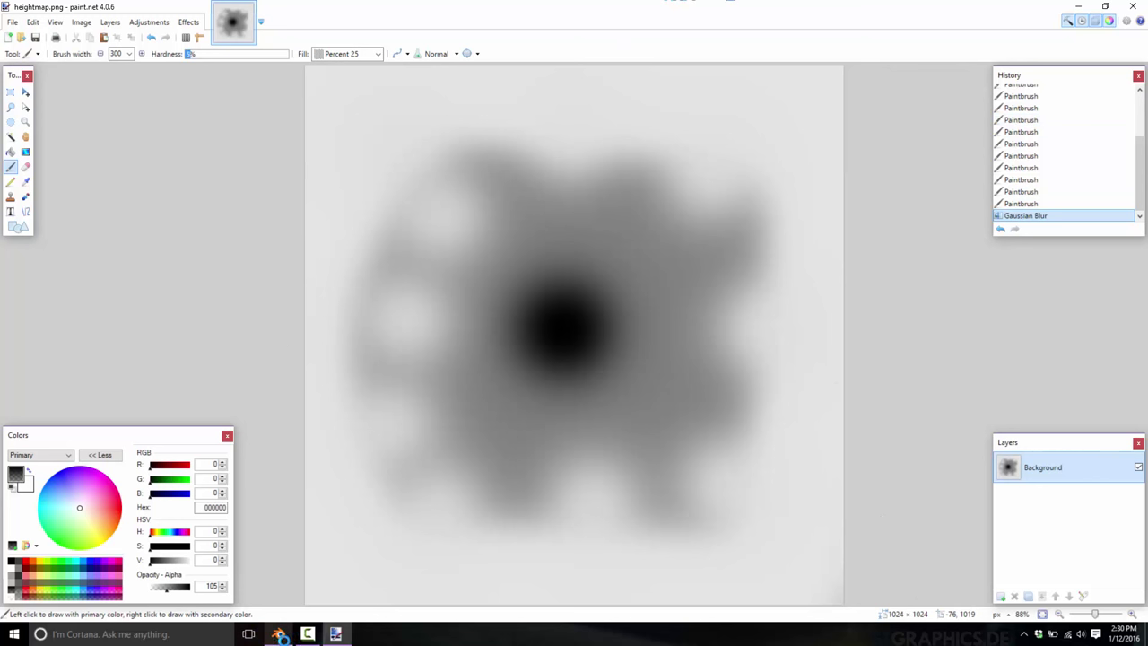
pyautogui.click(278, 634)
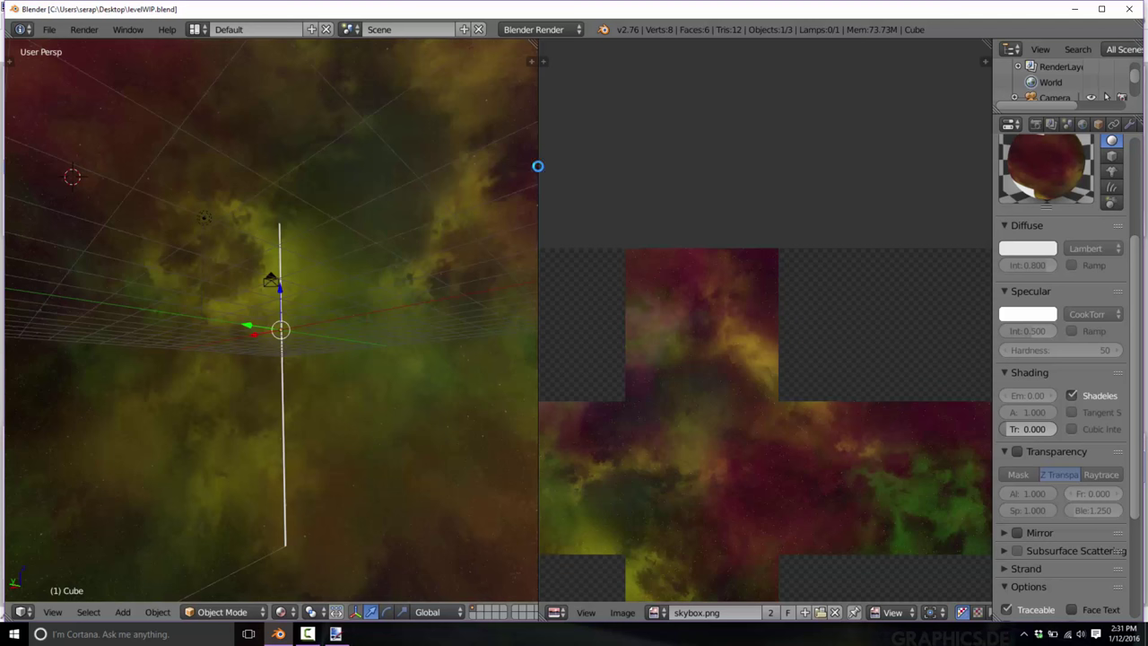
# Merge away the skybox.png image editor so the 3D viewport fills the width.
pyautogui.moveTo(536, 617); pyautogui.dragTo(711, 612)
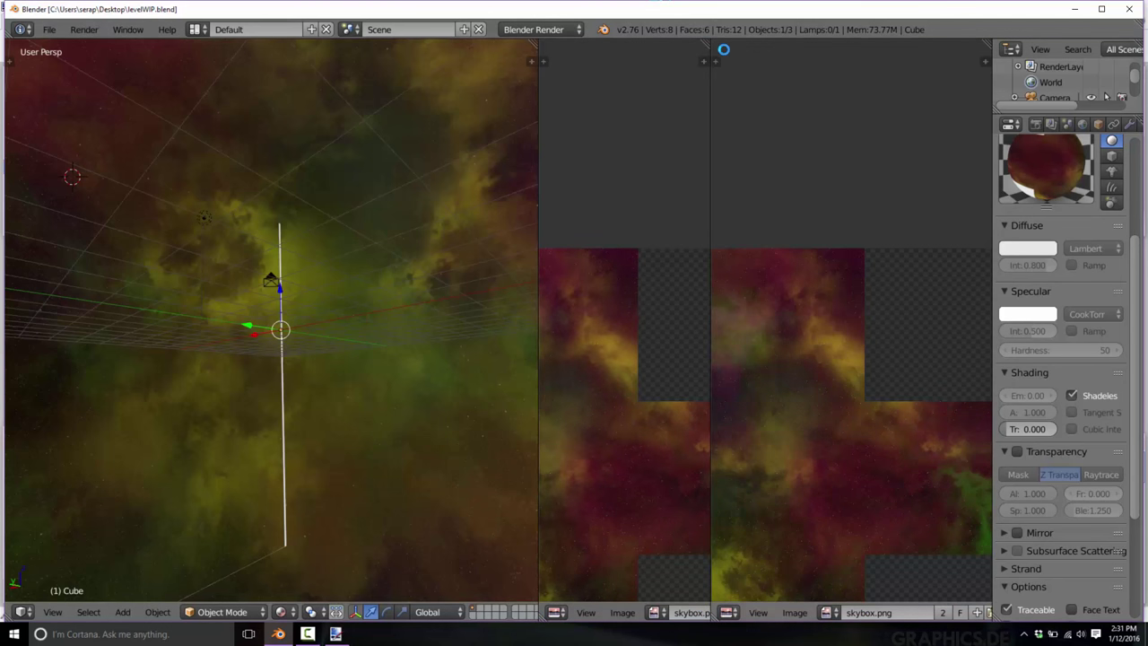
pyautogui.moveTo(705, 43); pyautogui.dragTo(789, 56)
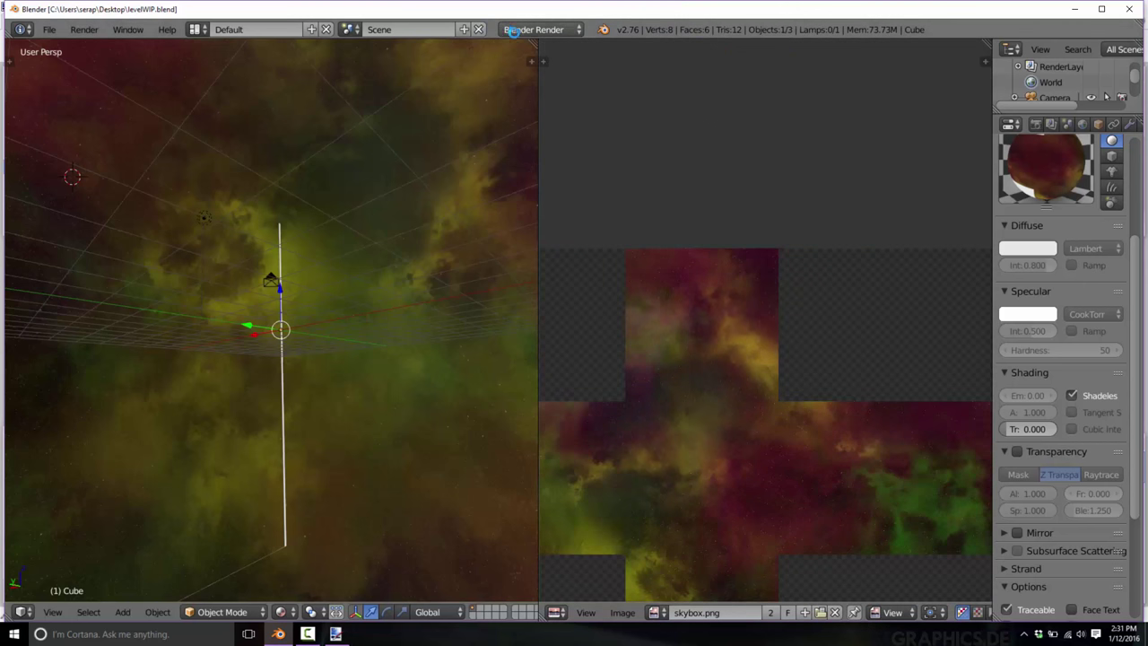
pyautogui.moveTo(541, 42); pyautogui.dragTo(637, 59)
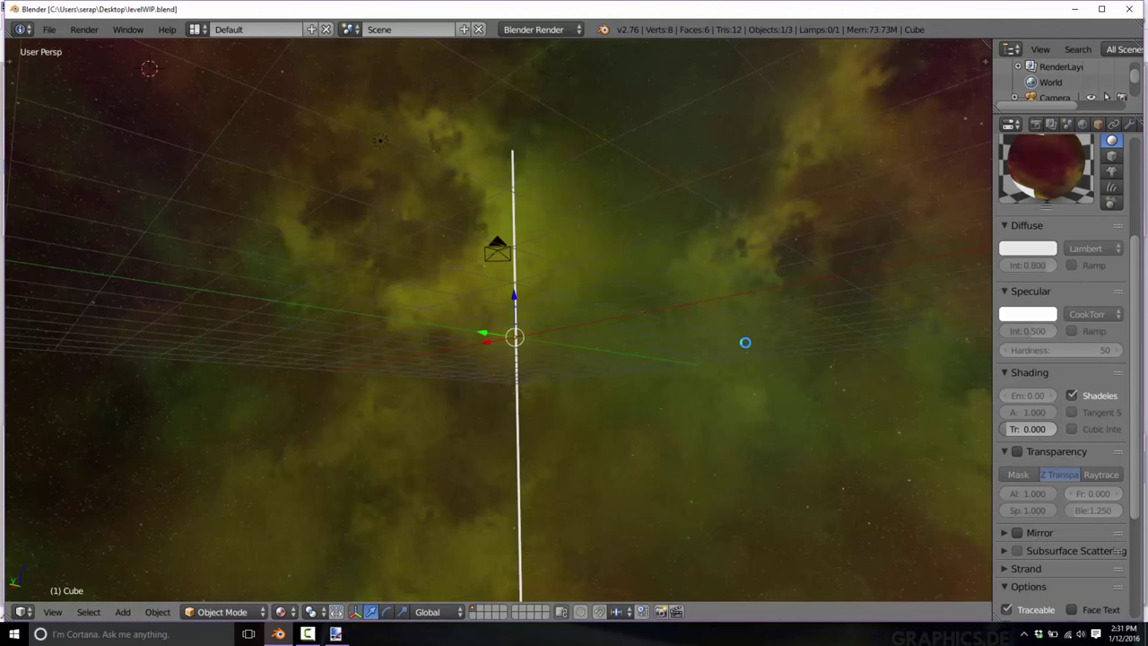
# Move the 3D cursor to X 0, Y 0, Z 0 and orbit to look down on the grid.
pyautogui.press('n')
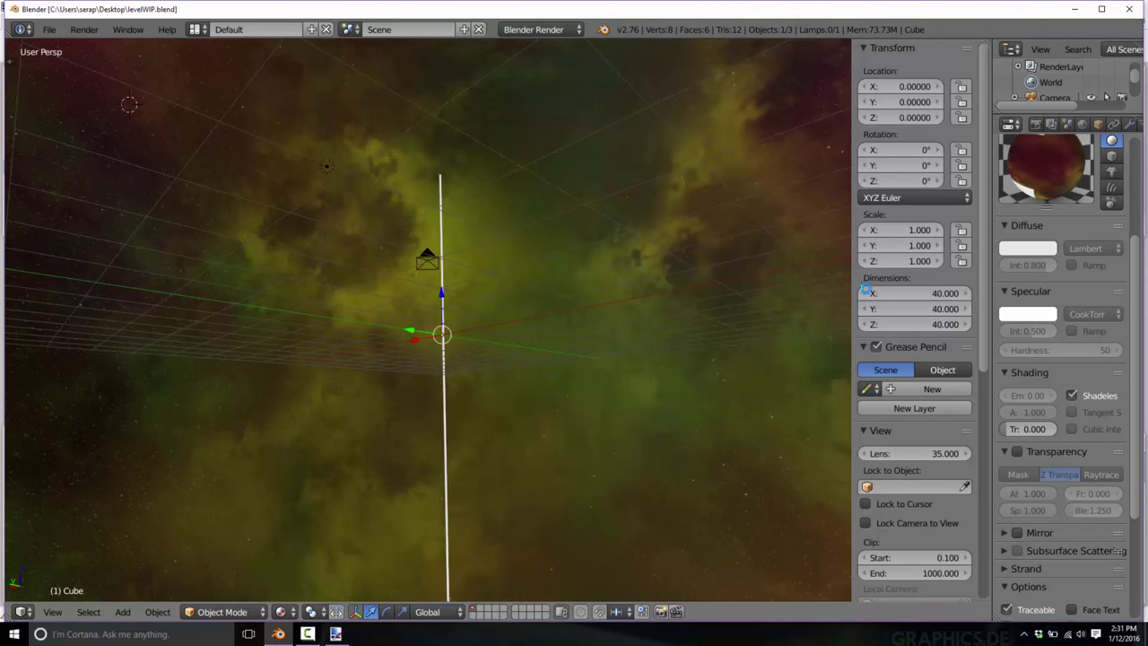
pyautogui.scroll(-5, 904, 388)
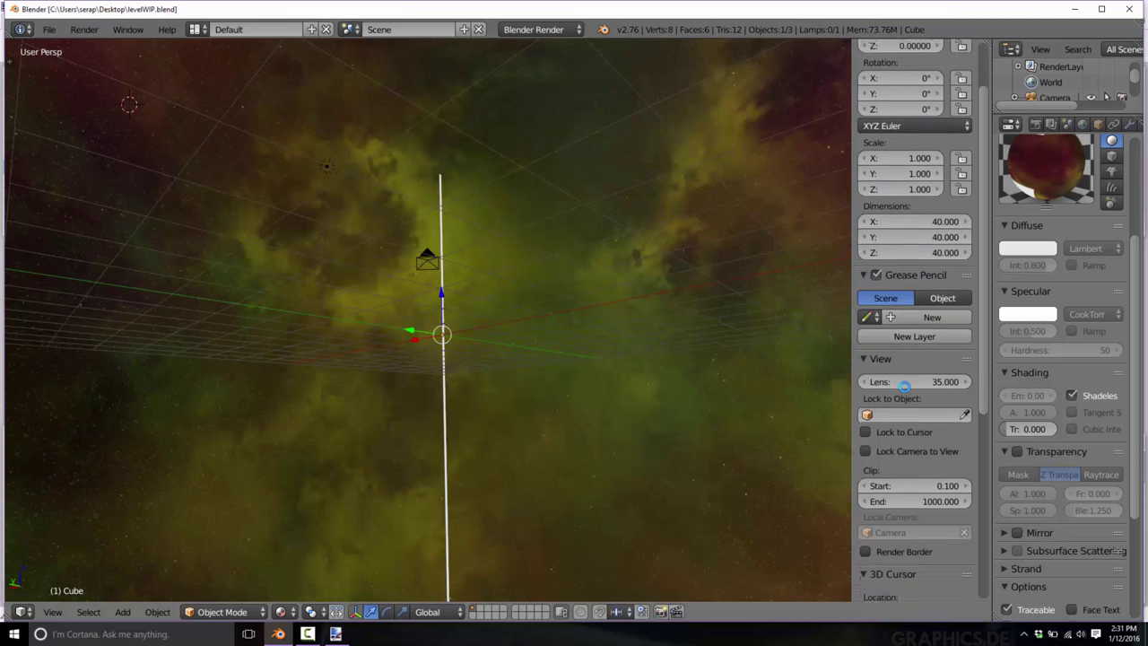
pyautogui.scroll(-2, 903, 387)
pyautogui.click(918, 470)
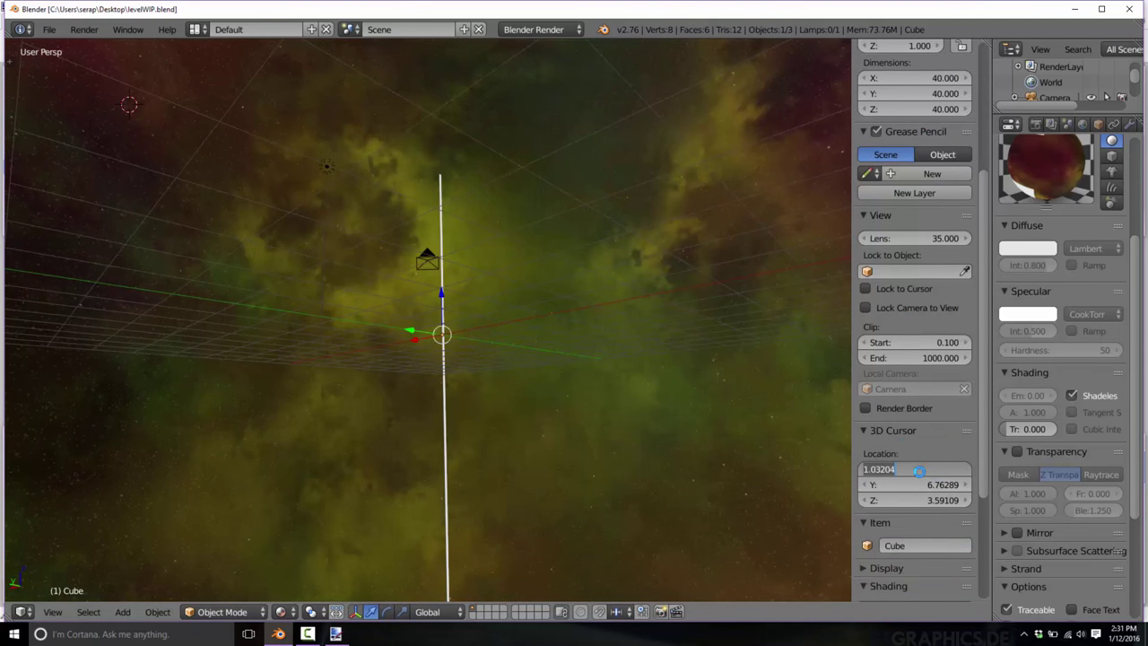
pyautogui.write('0')
pyautogui.click(923, 484)
pyautogui.write('00000')
pyautogui.press('Return')
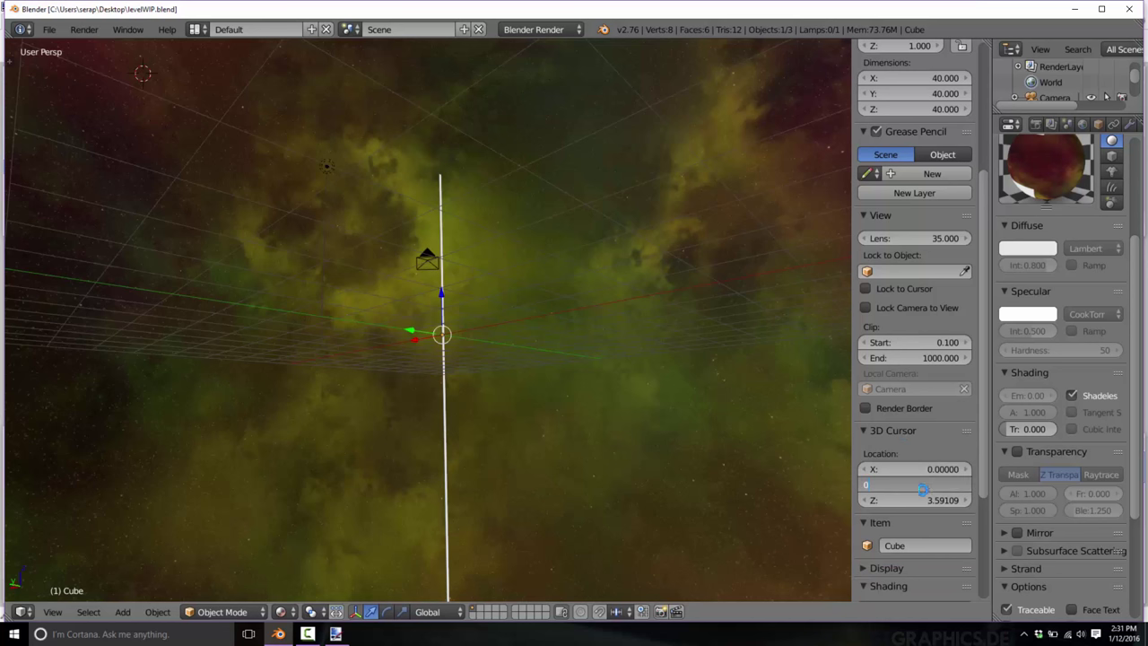
pyautogui.click(927, 500)
pyautogui.write('0')
pyautogui.press('Return')
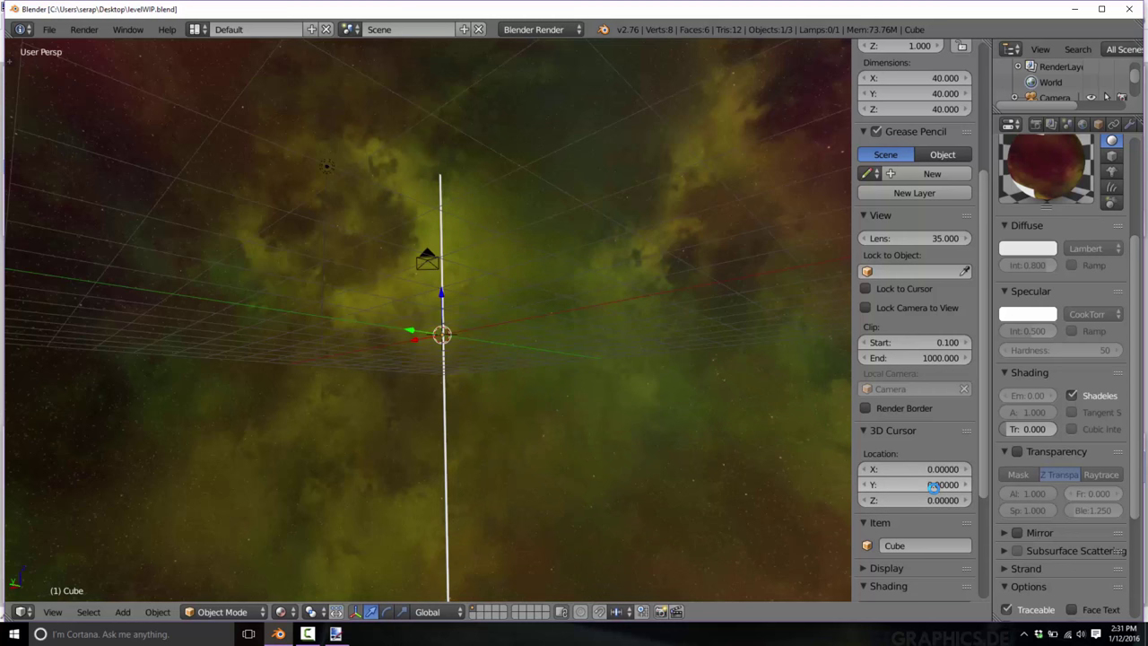
pyautogui.moveTo(602, 289); pyautogui.dragTo(559, 373, button='middle')
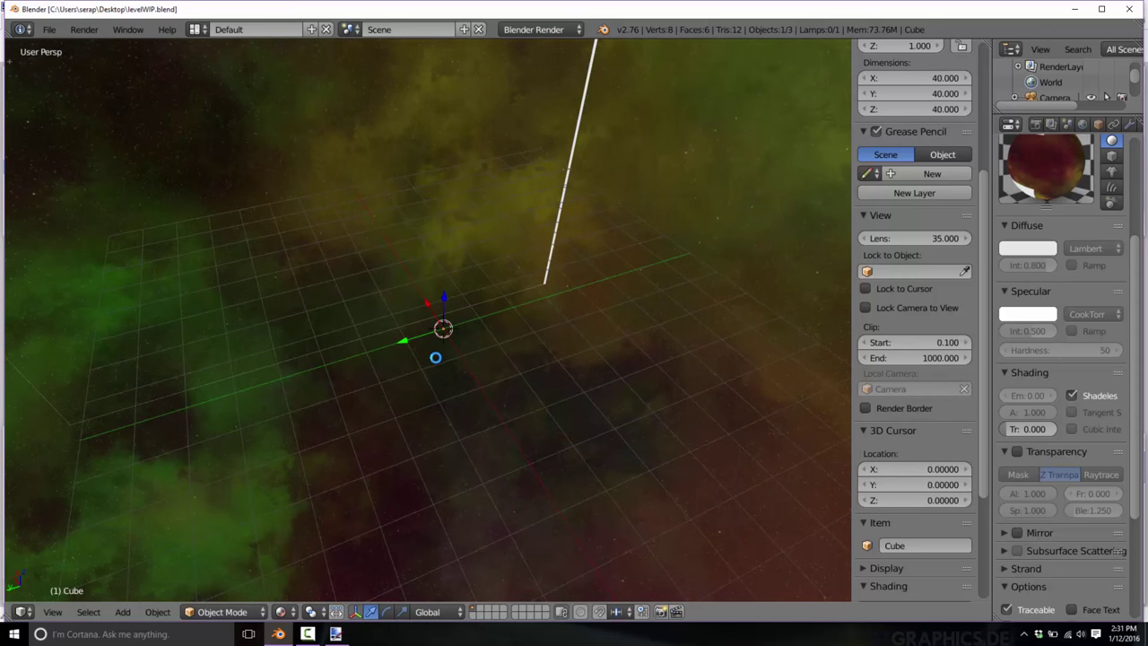
pyautogui.click(121, 611)
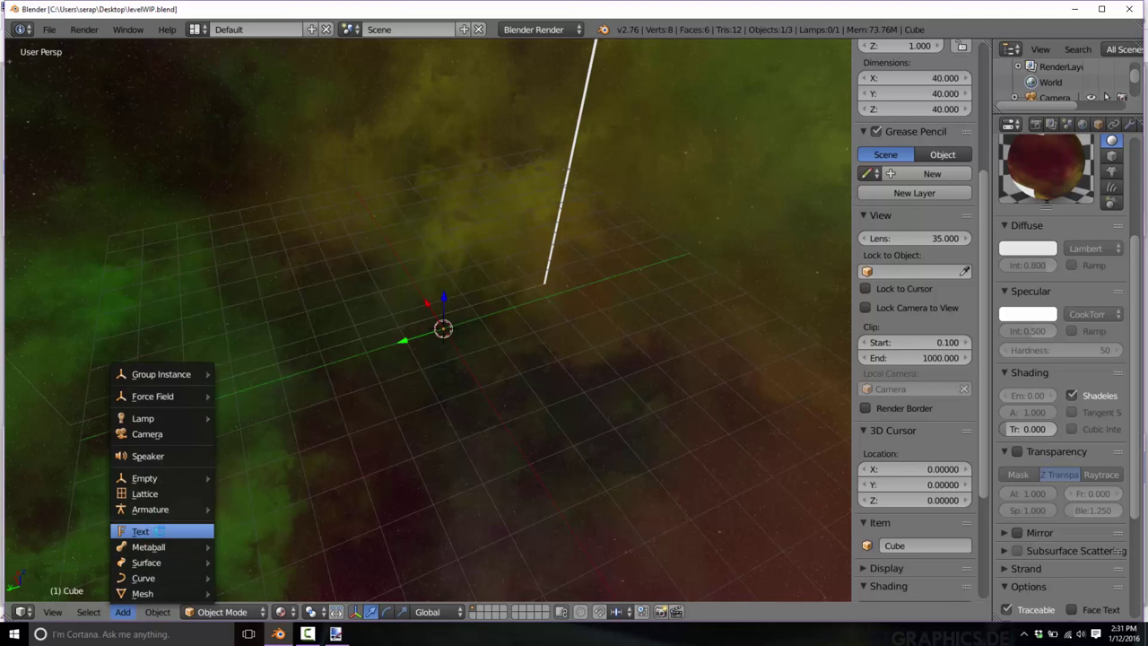
# Add a plane at the 3D cursor and scale it by 10.
pyautogui.moveTo(148, 592)
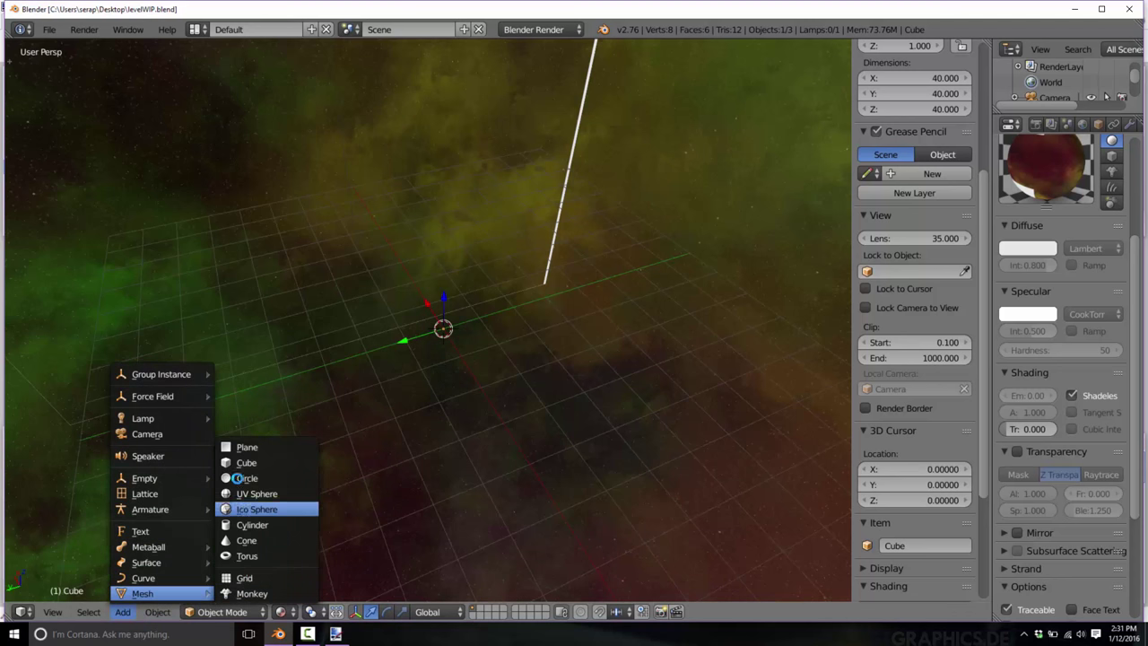
pyautogui.click(240, 448)
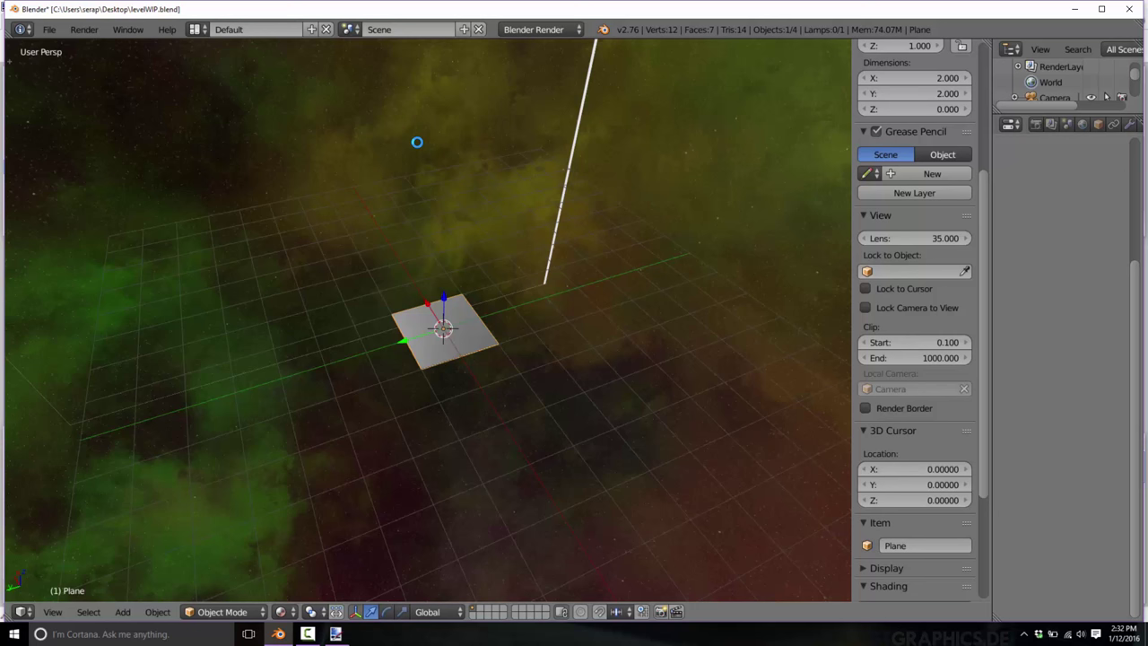
pyautogui.write('s10')
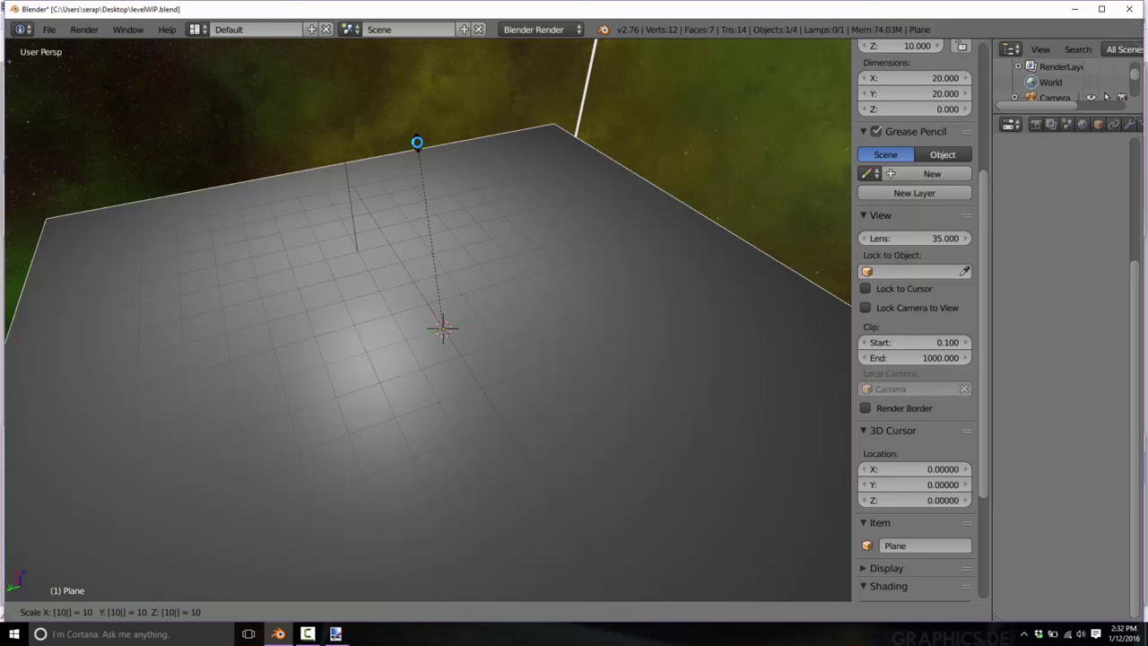
pyautogui.press('Return')
# Zoom and orbit the view to frame the 20 by 20 plane from above.
pyautogui.scroll(-5, 417, 251)
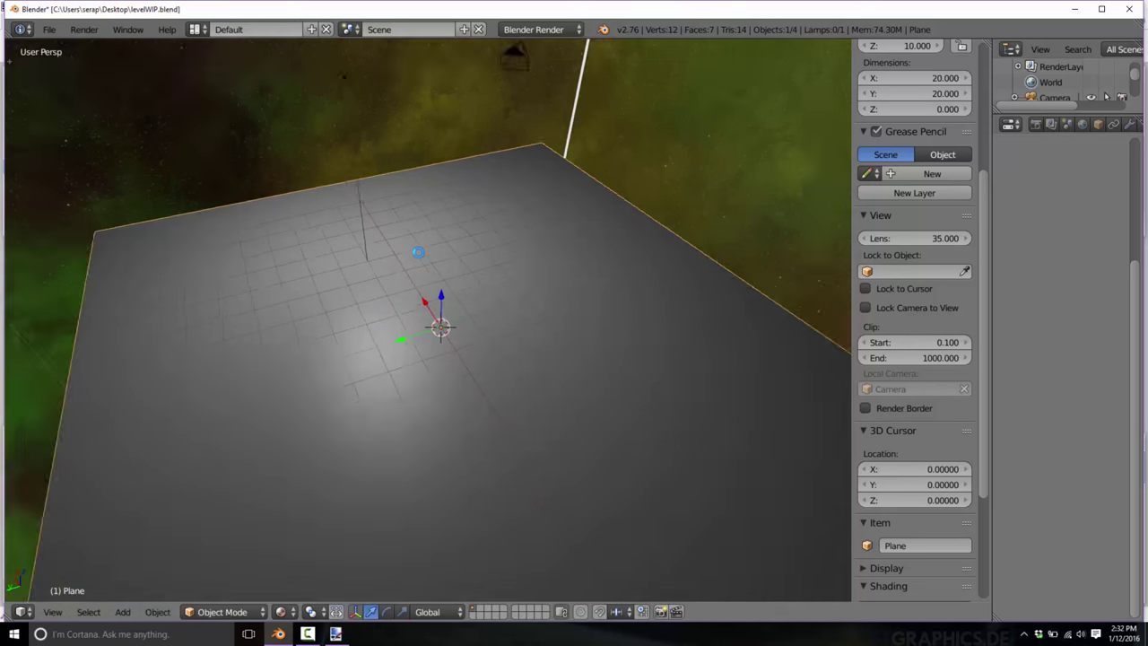
pyautogui.scroll(10, 418, 251)
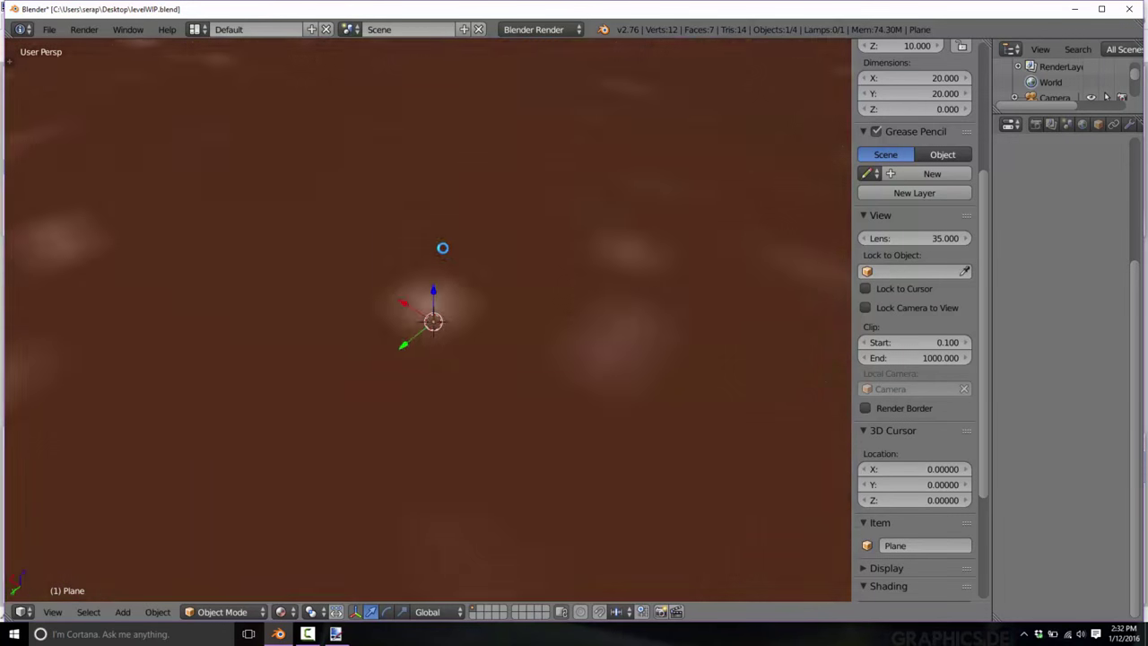
pyautogui.moveTo(442, 248); pyautogui.dragTo(317, 254, button='middle')
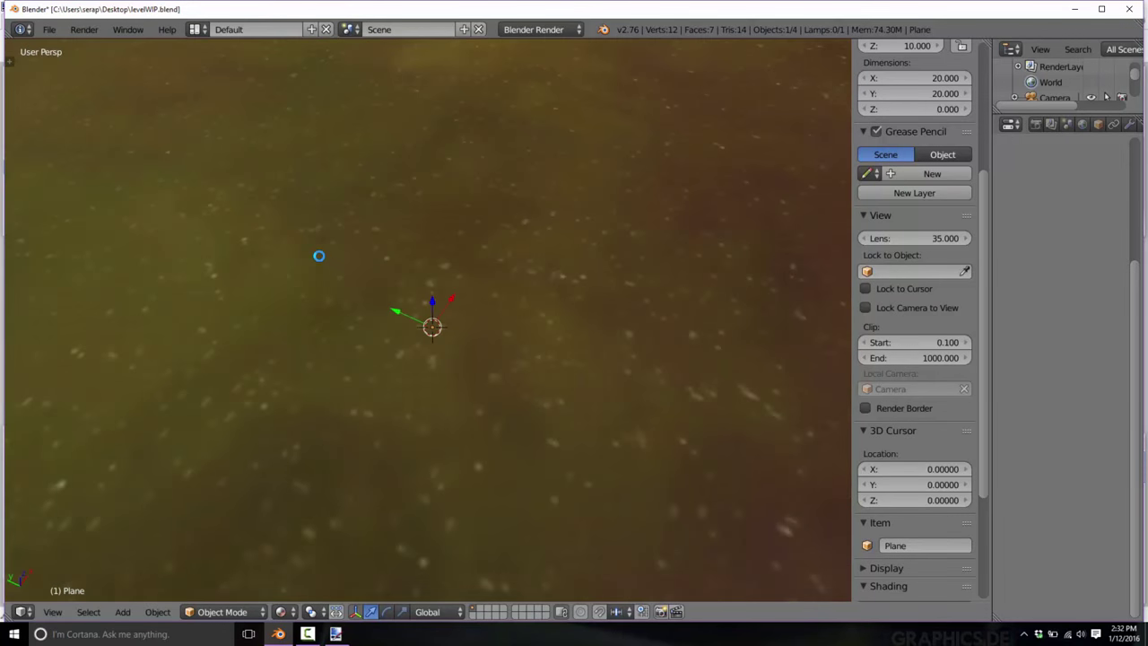
pyautogui.scroll(-8, 299, 242)
pyautogui.scroll(3, 351, 281)
pyautogui.moveTo(403, 304)
pyautogui.mouseDown(button='middle')
pyautogui.moveTo(382, 302)
pyautogui.moveTo(412, 305)
pyautogui.moveTo(385, 301)
pyautogui.mouseUp(button='middle')
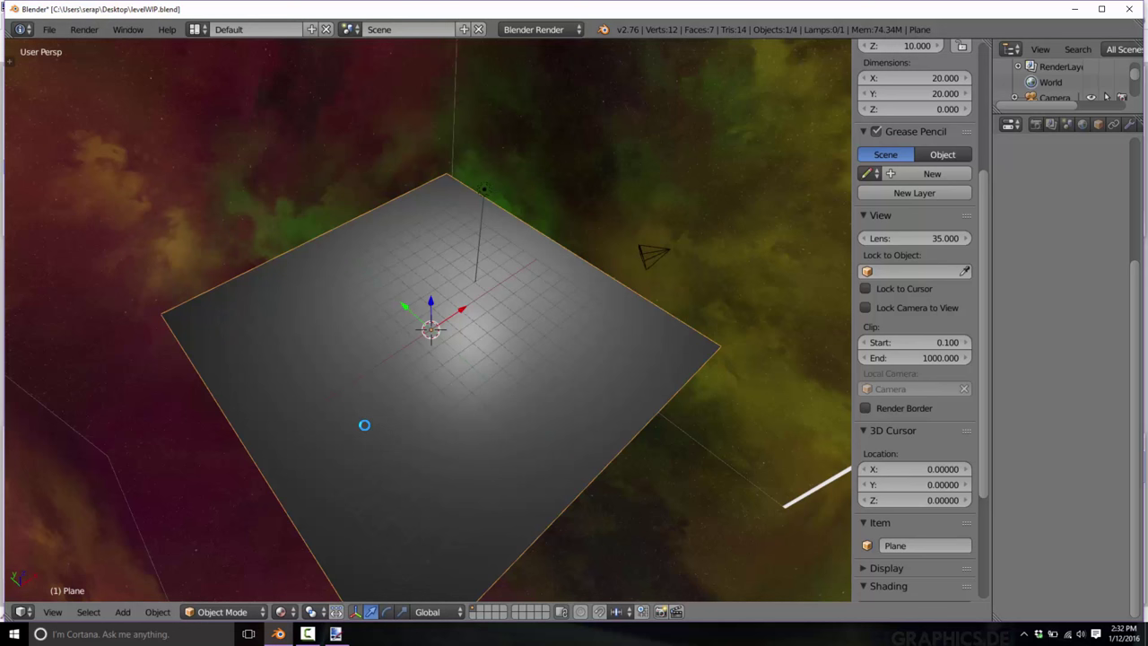
# Enter Edit Mode and subdivide the plane twice.
pyautogui.press('Tab')
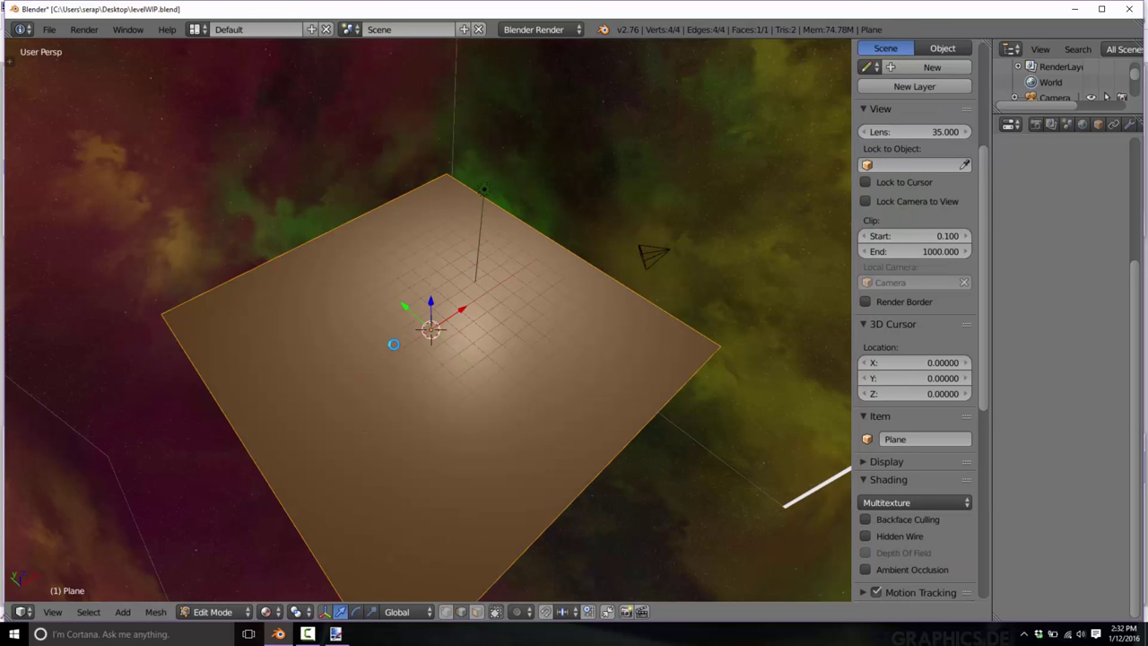
pyautogui.press('w')
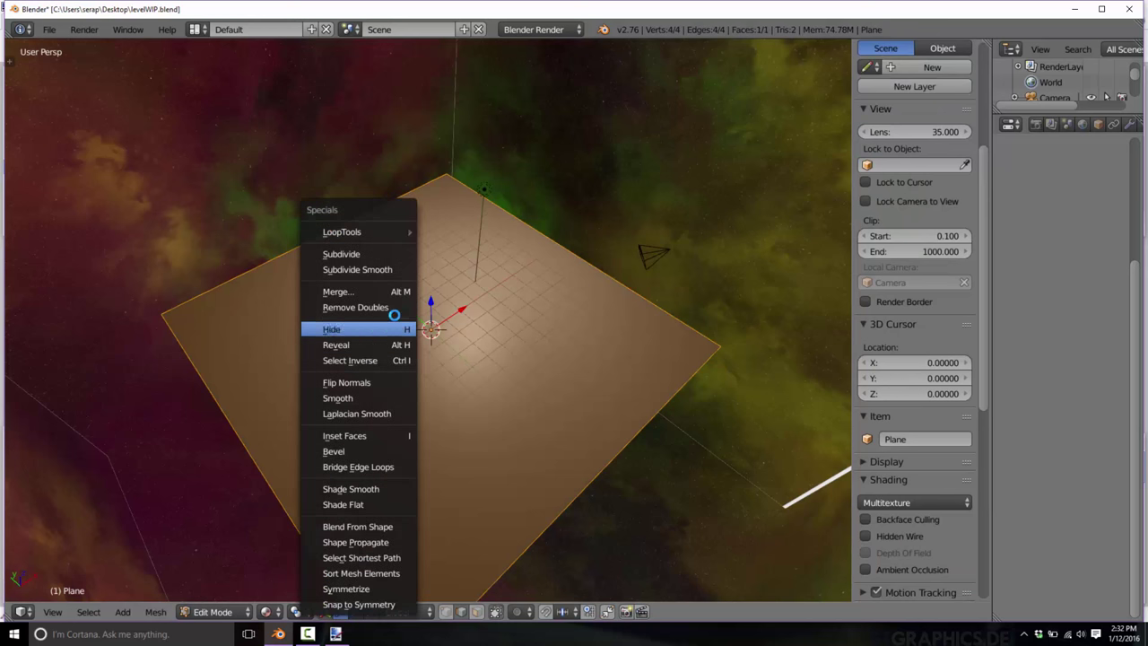
pyautogui.click(349, 254)
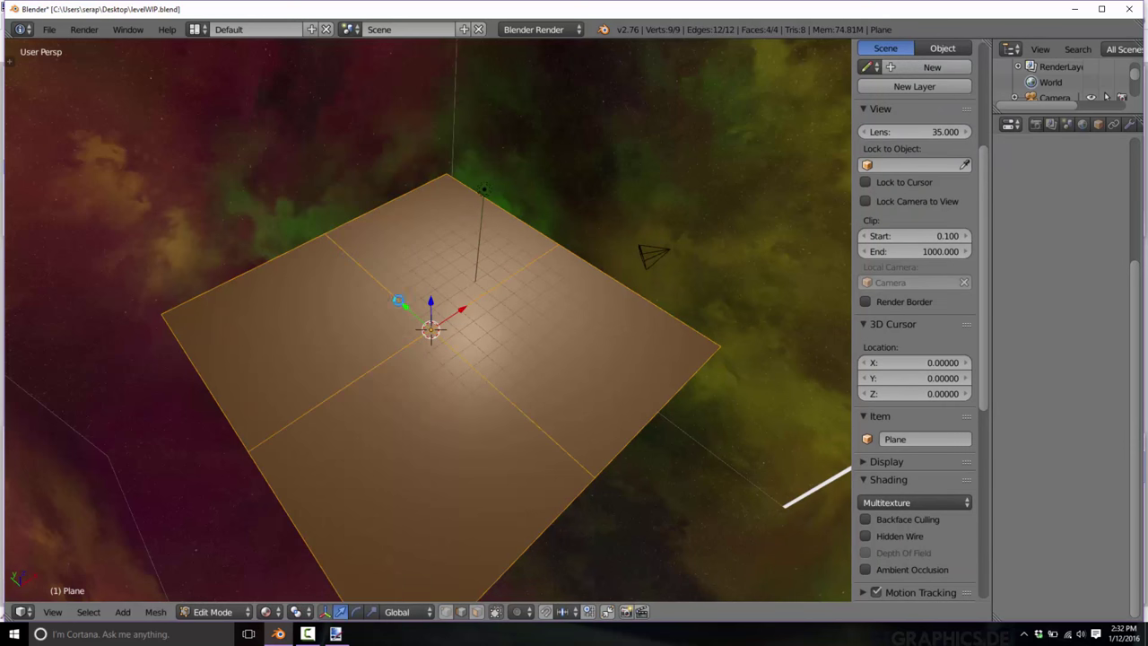
pyautogui.press('w')
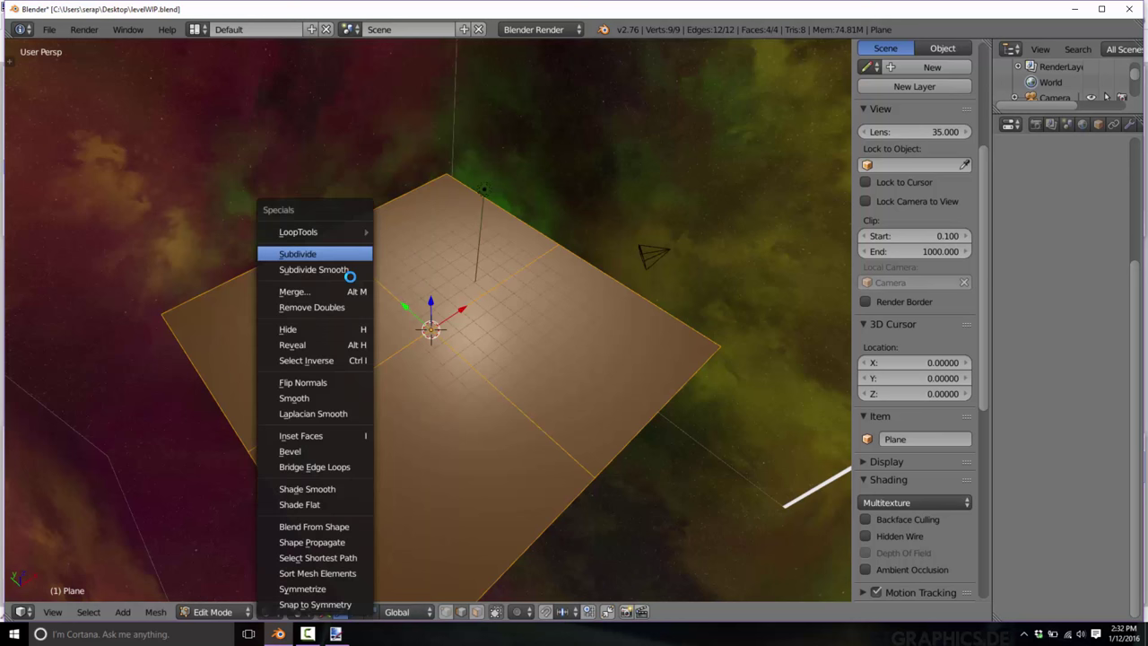
pyautogui.click(338, 254)
# Keep subdividing the plane until it reaches 16,384 faces.
pyautogui.press('w')
pyautogui.click(330, 255)
pyautogui.press('w')
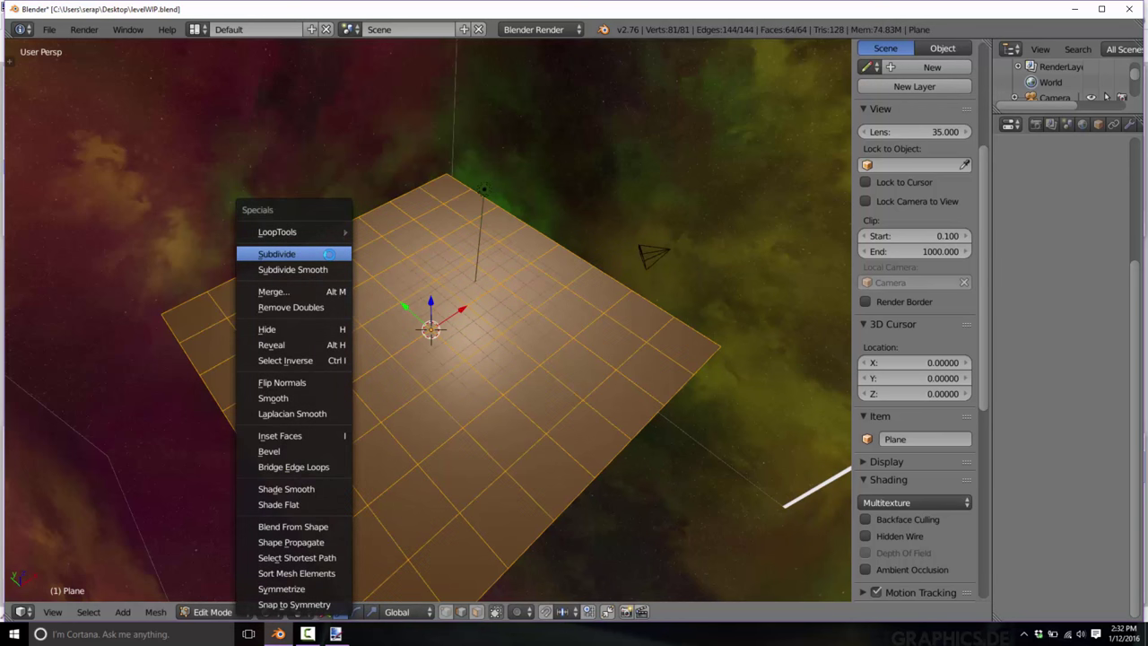
pyautogui.click(329, 255)
pyautogui.press('w')
pyautogui.click(329, 254)
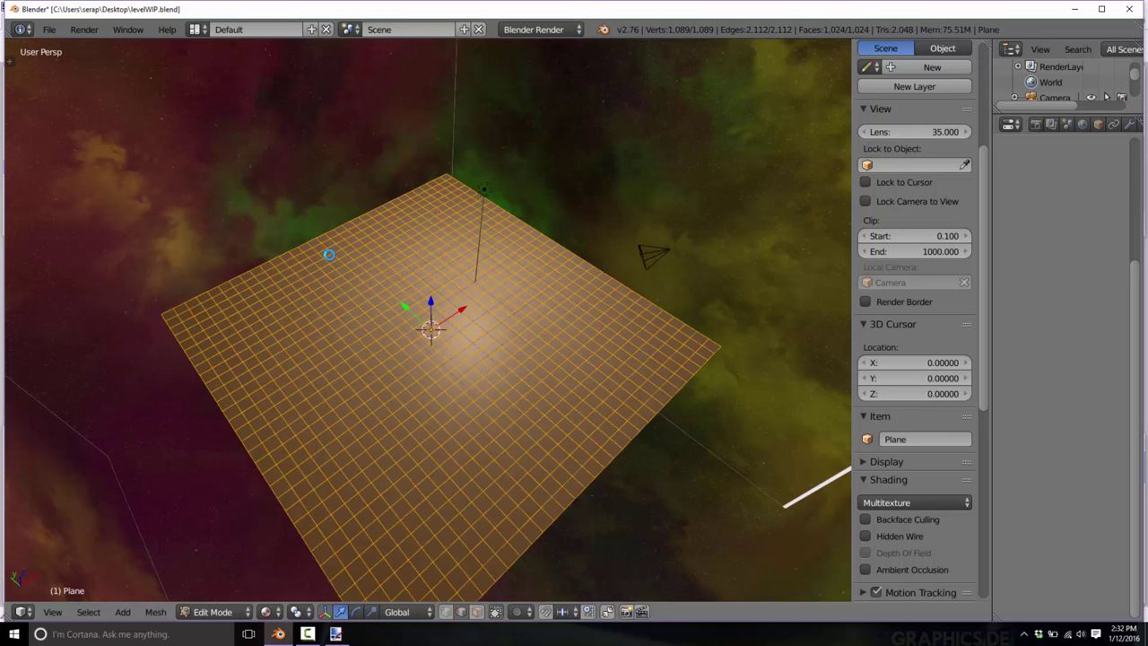
pyautogui.press('w')
pyautogui.click(329, 255)
pyautogui.press('w')
pyautogui.click(329, 254)
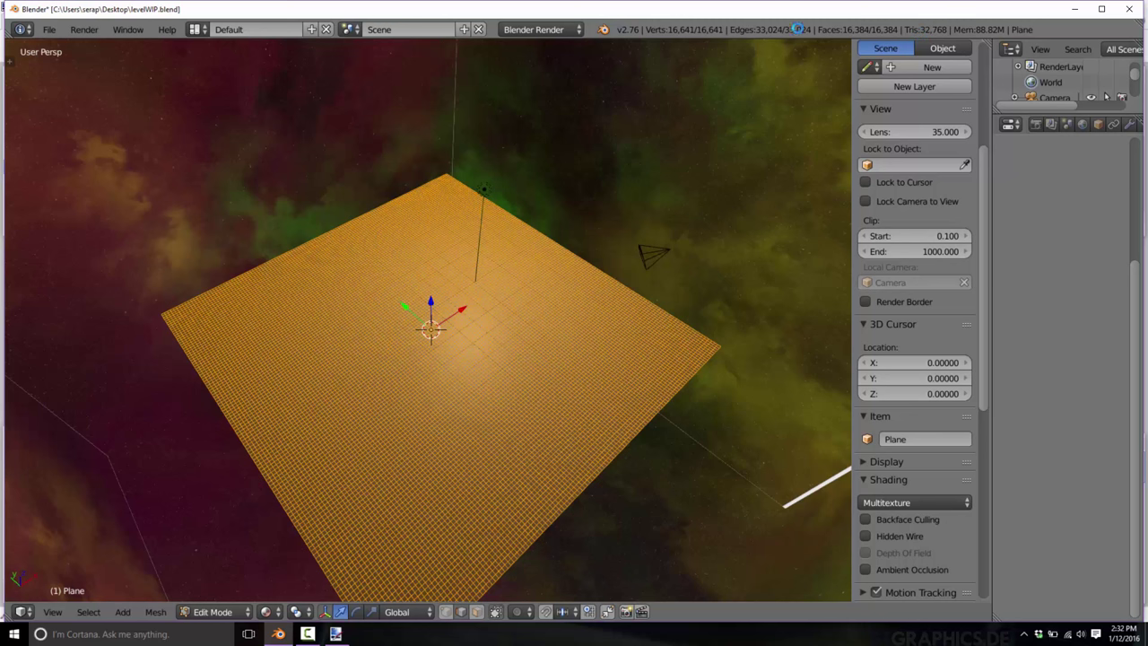
# UV-unwrap the dense plane, smooth-shade its faces and widen the properties area.
pyautogui.press('u')
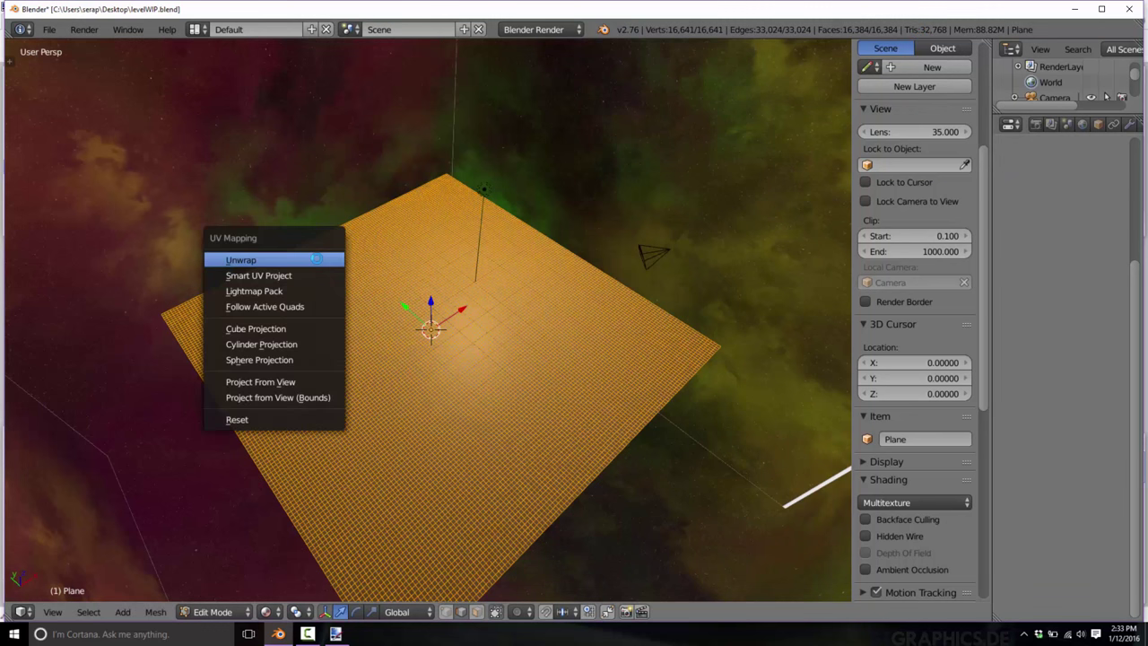
pyautogui.click(316, 258)
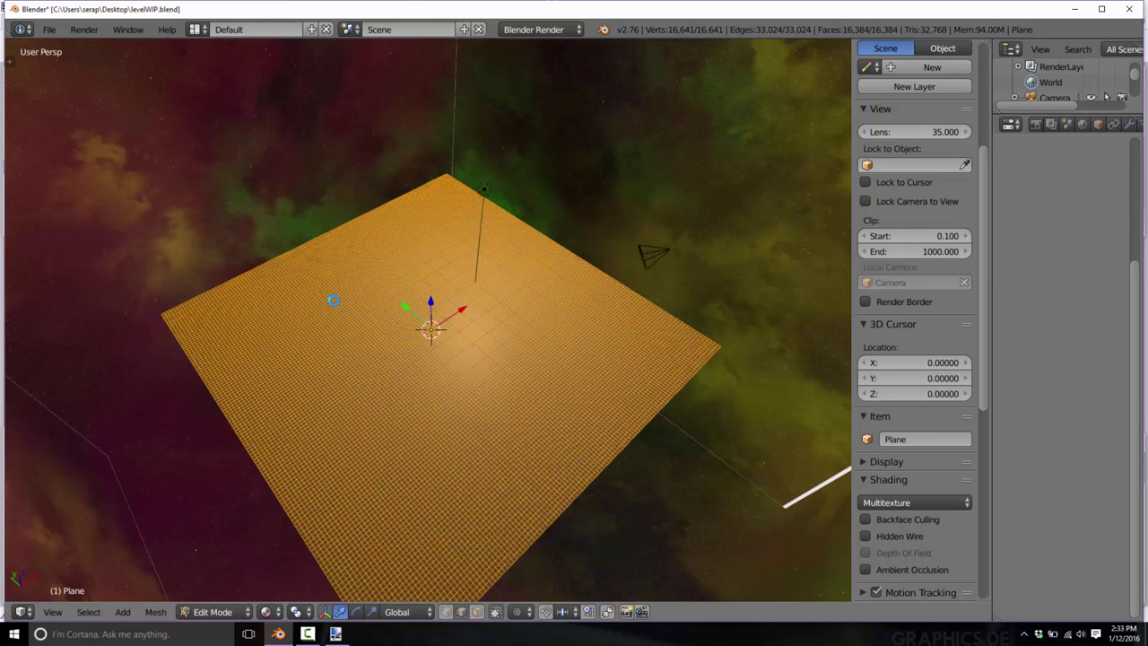
pyautogui.press('t')
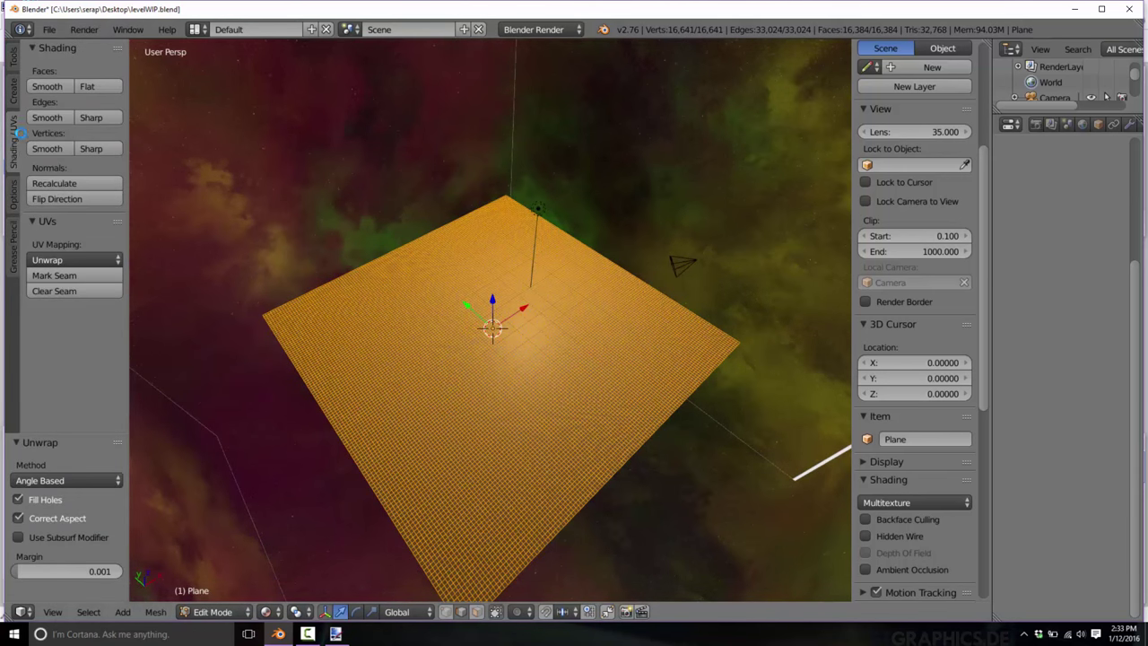
pyautogui.click(41, 85)
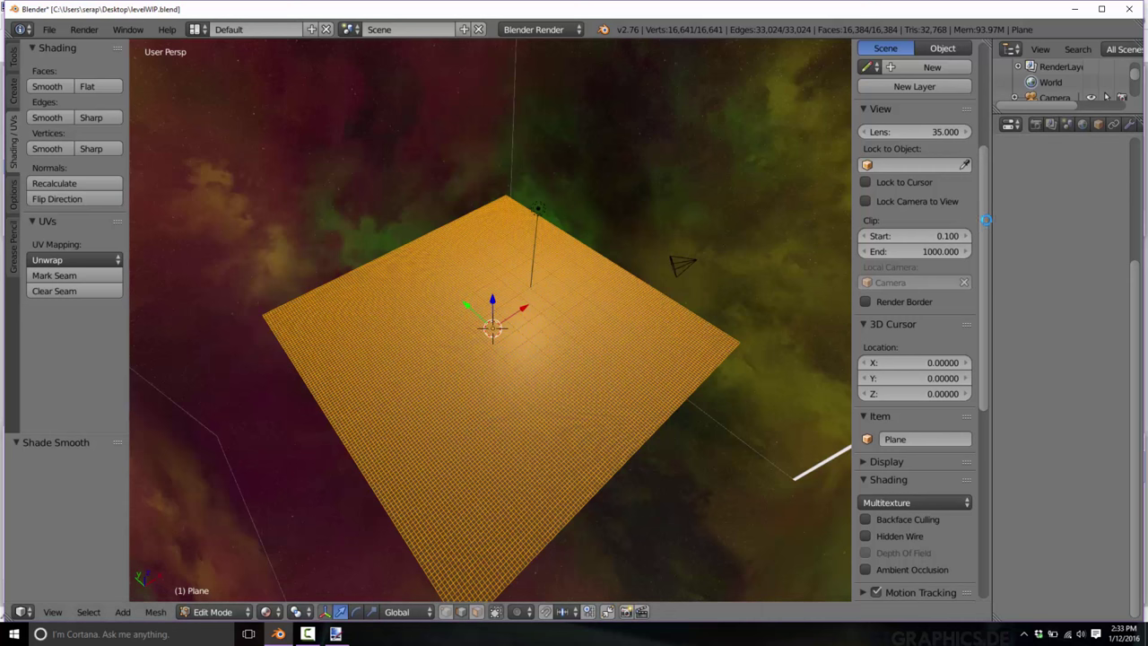
pyautogui.moveTo(981, 217); pyautogui.dragTo(863, 207)
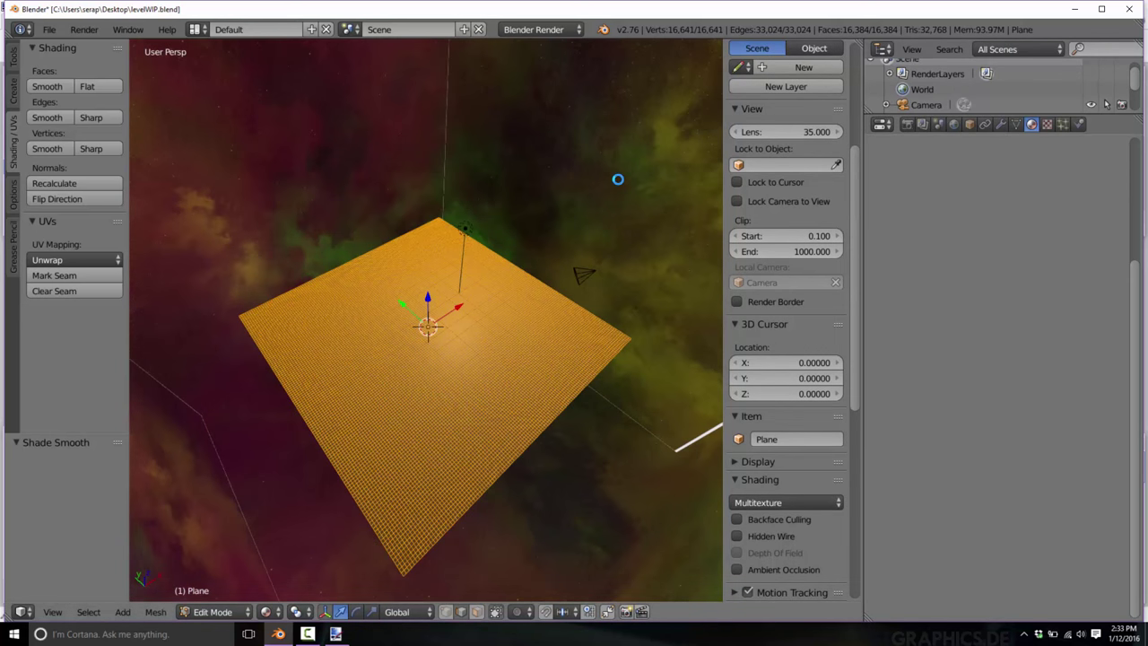
# Hide the side panels and create a new texture named HeightMap.
pyautogui.press('t')
pyautogui.press('n')
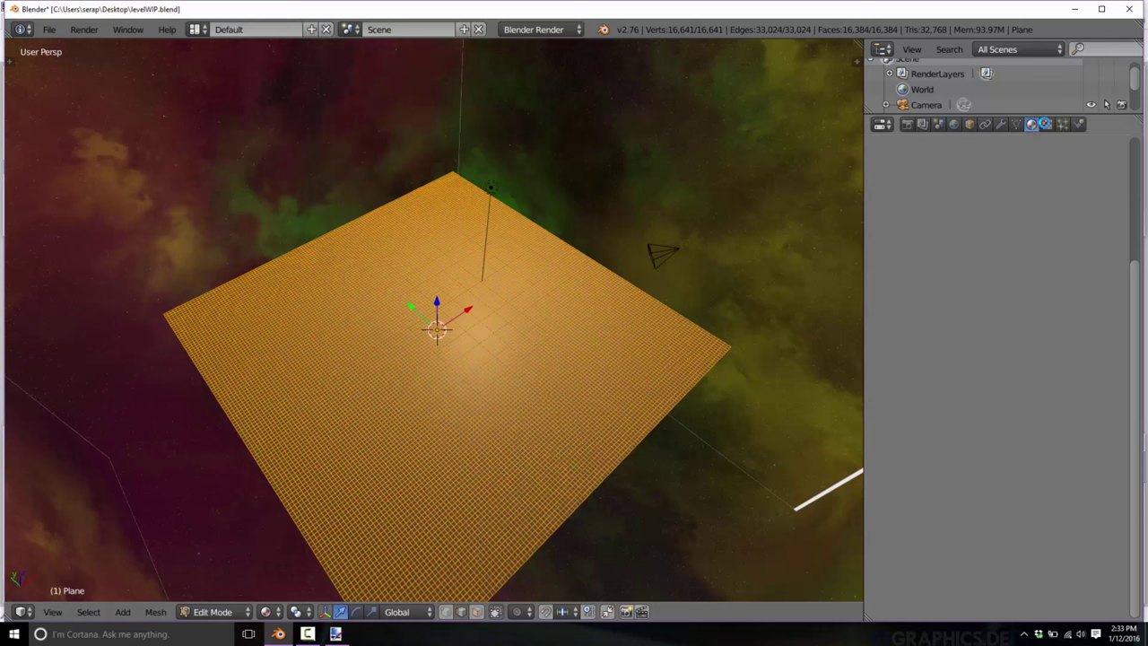
pyautogui.click(1046, 124)
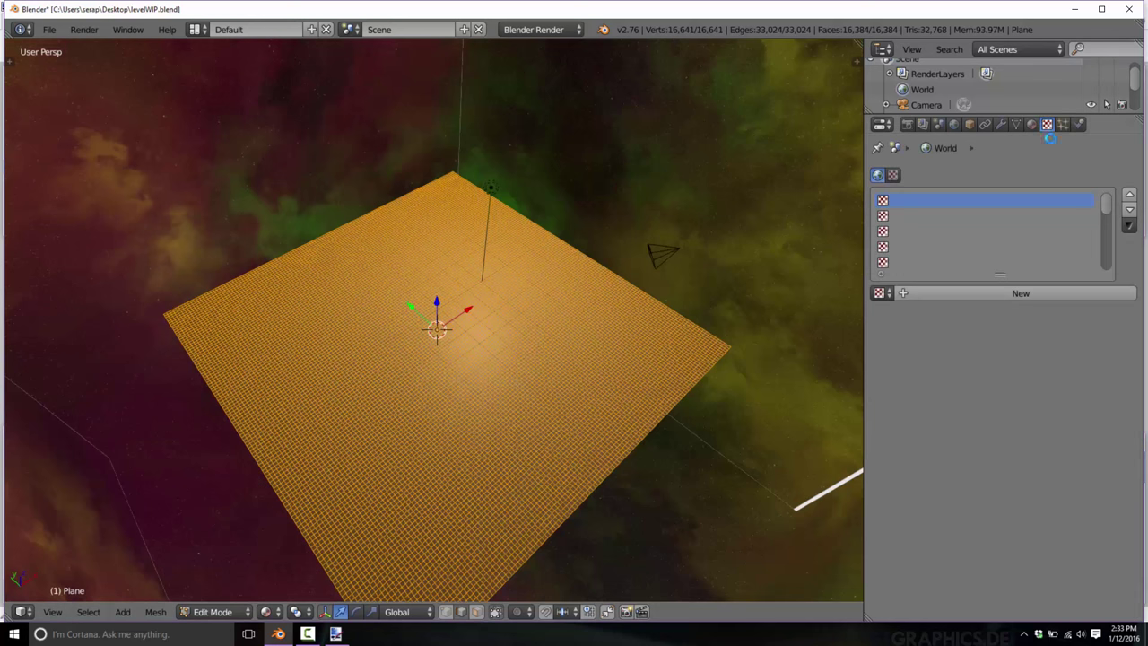
pyautogui.click(1004, 293)
pyautogui.doubleClick(906, 200)
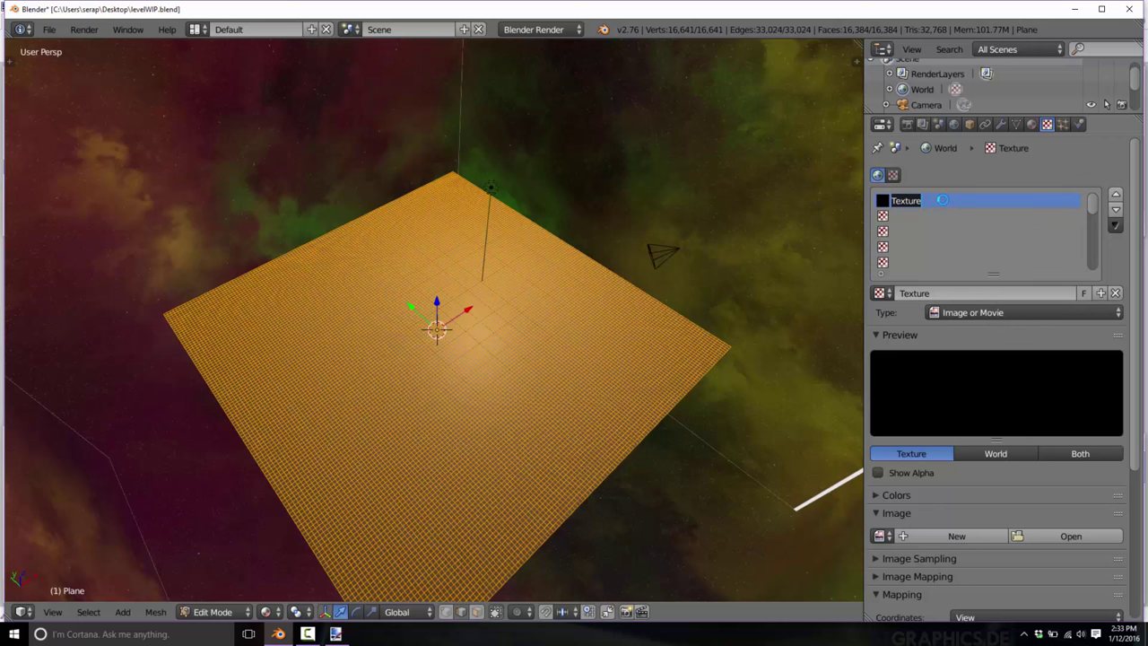
pyautogui.write('HeightMap')
pyautogui.press('Return')
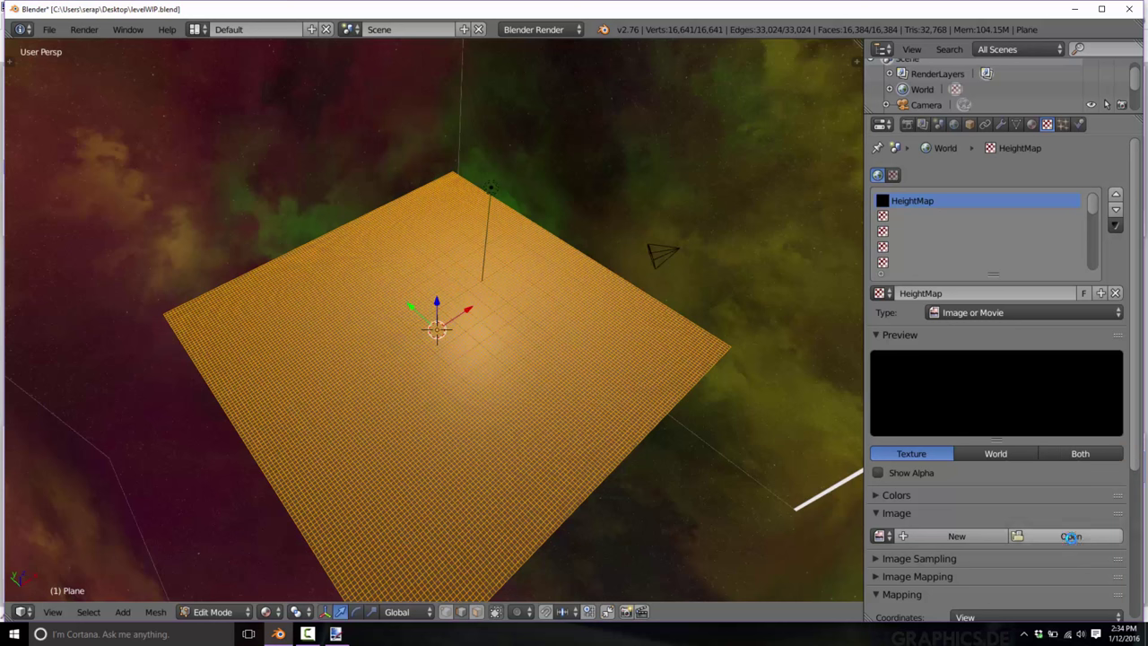
# Load heightmap.png as the HeightMap texture's image.
pyautogui.click(1065, 536)
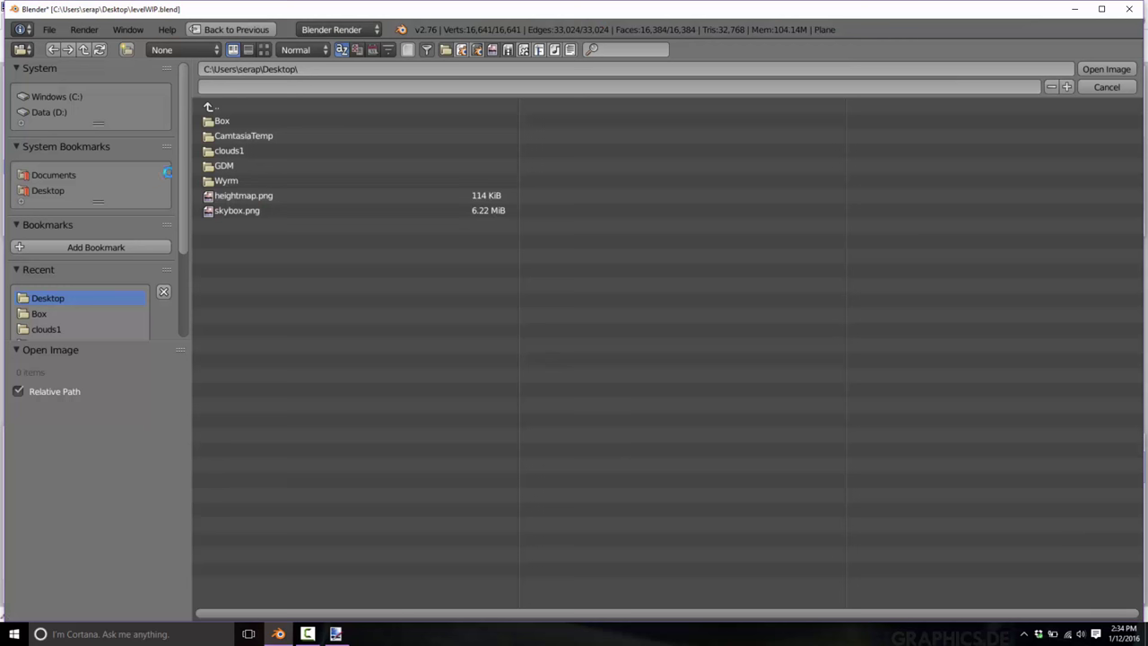
pyautogui.click(232, 195)
pyautogui.doubleClick(232, 194)
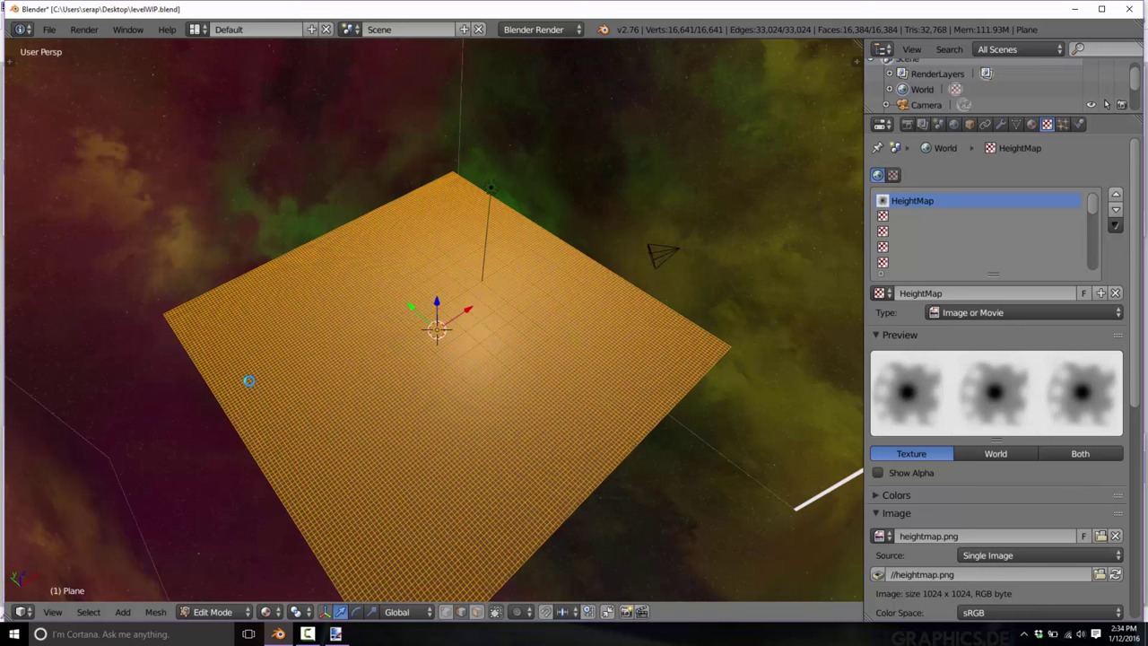
# Add a Displace modifier to the plane in Object Mode and list its available textures.
pyautogui.click(1001, 124)
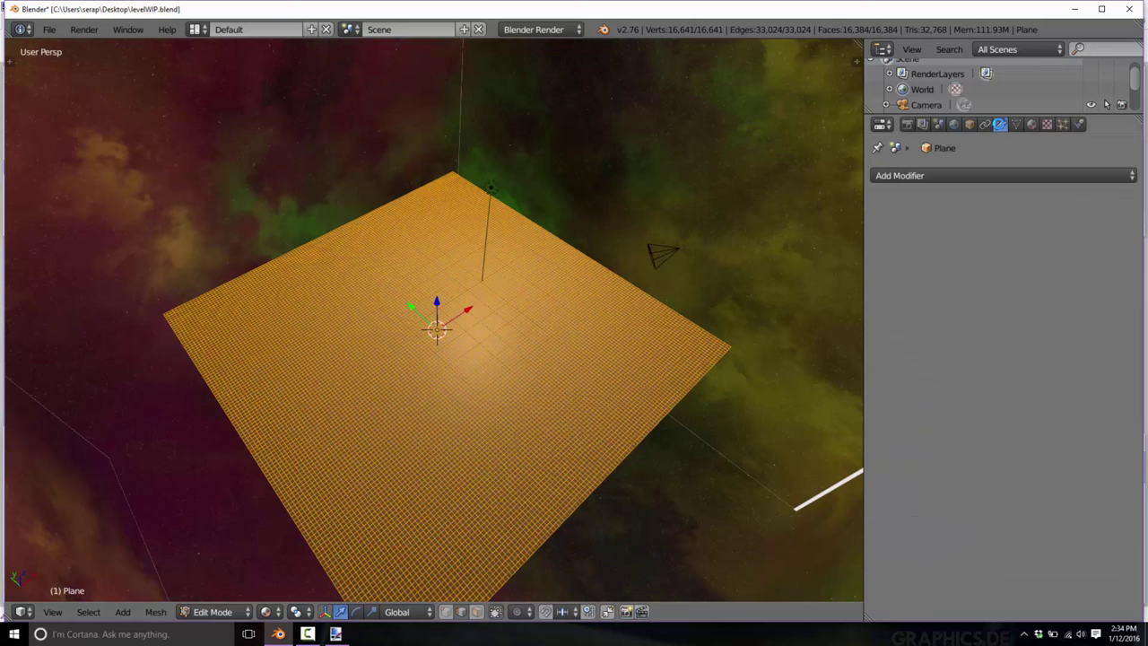
pyautogui.press('Tab')
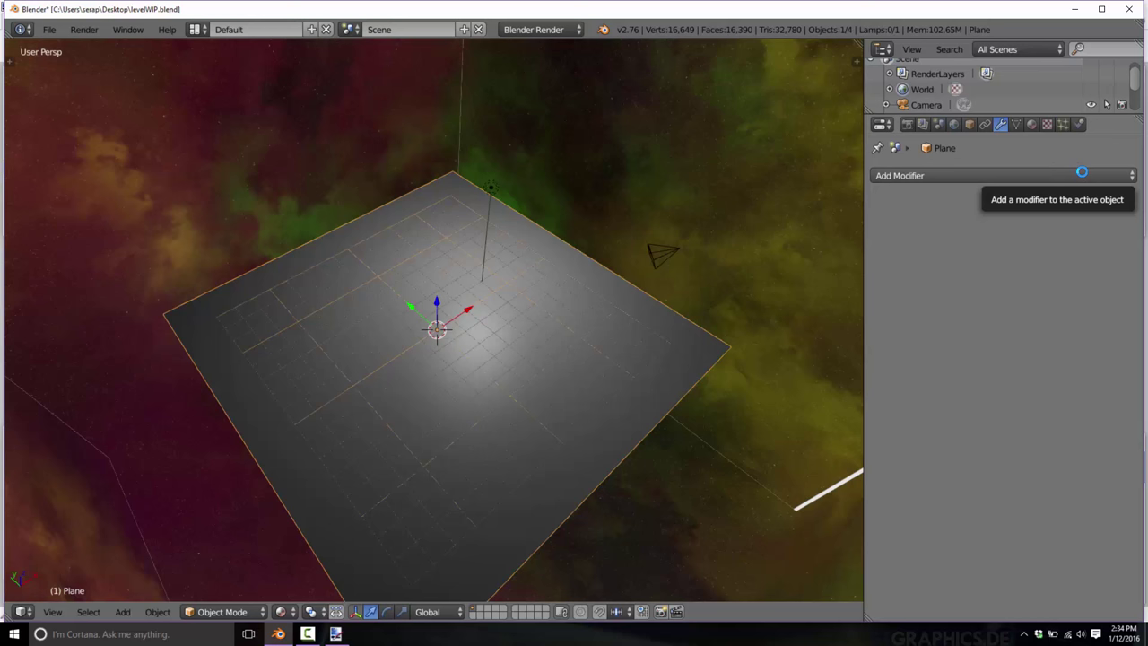
pyautogui.click(1081, 171)
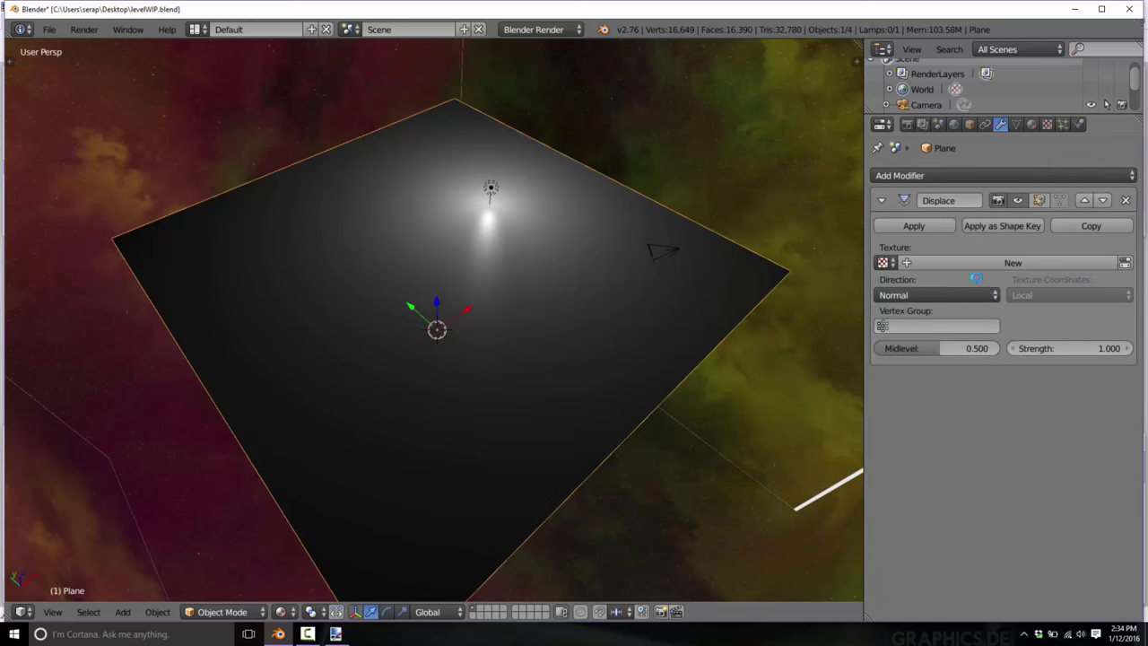
pyautogui.click(975, 278)
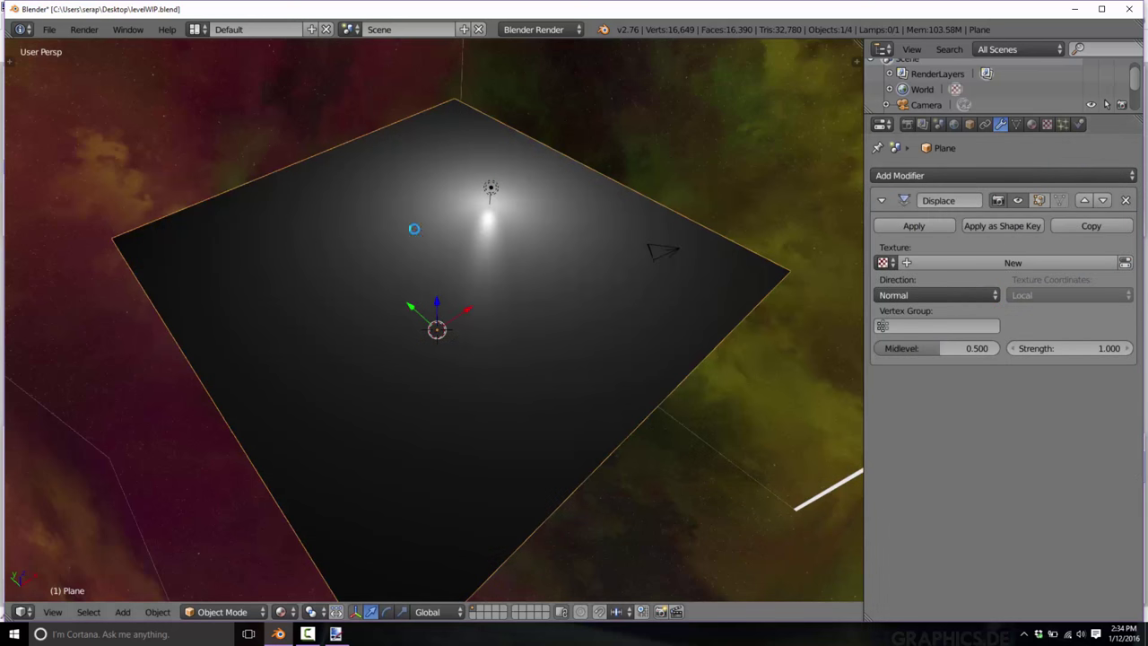
pyautogui.moveTo(541, 236); pyautogui.dragTo(522, 200, button='middle')
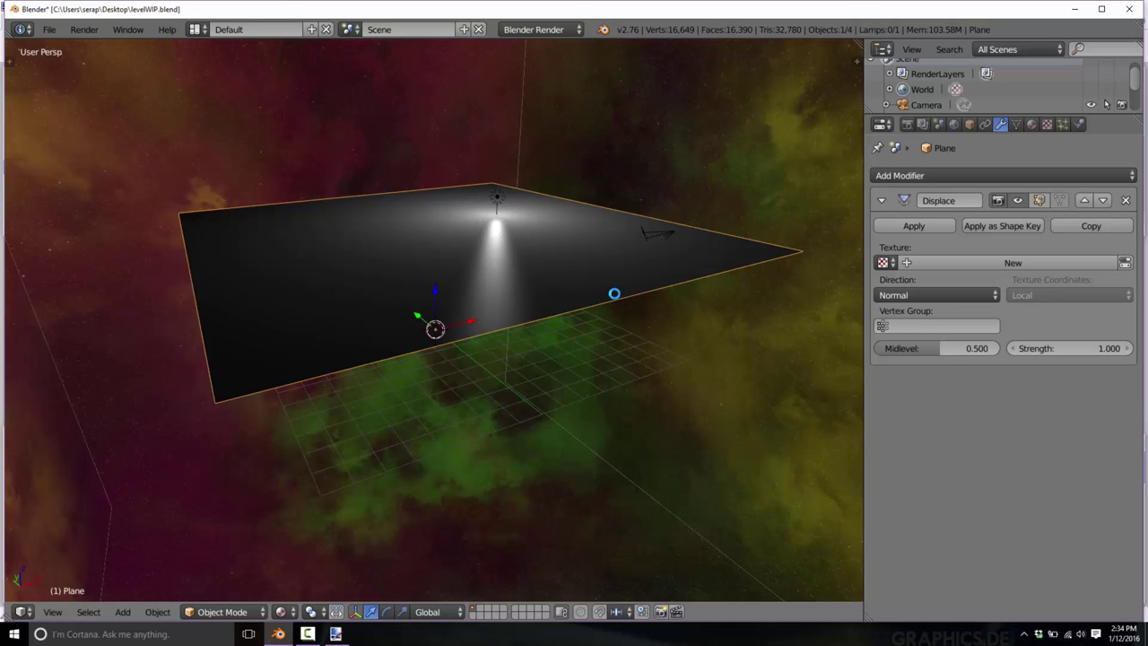
pyautogui.click(892, 262)
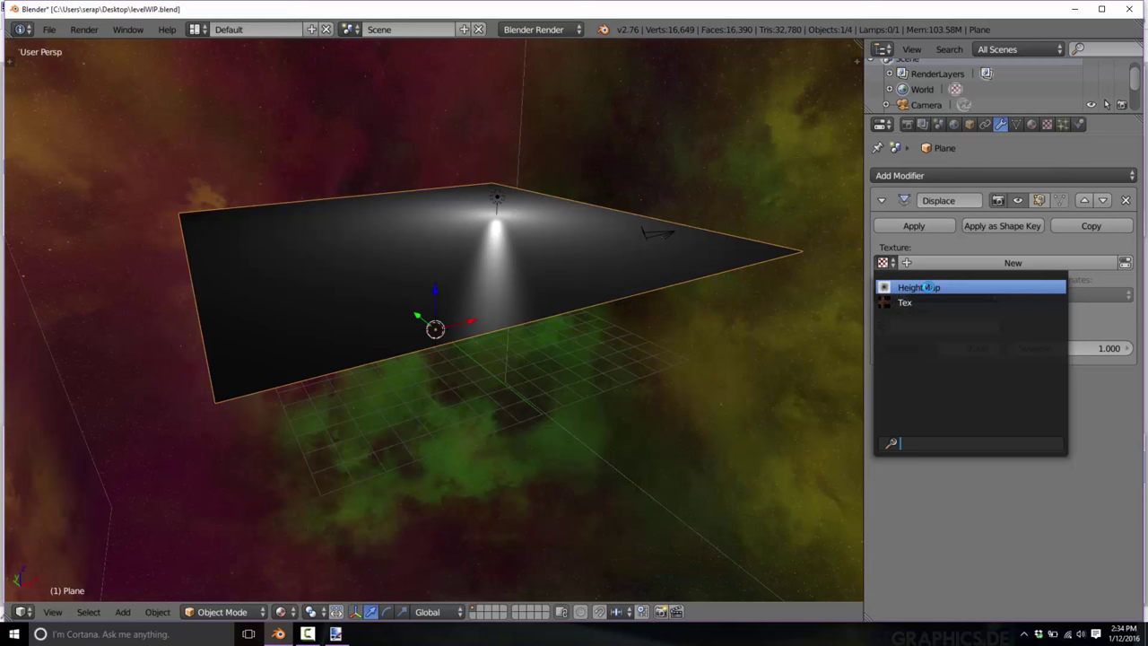
# Displace the plane with HeightMap at Midlevel 0.490 and Strength 0.800, floating paint.net alongside.
pyautogui.click(926, 287)
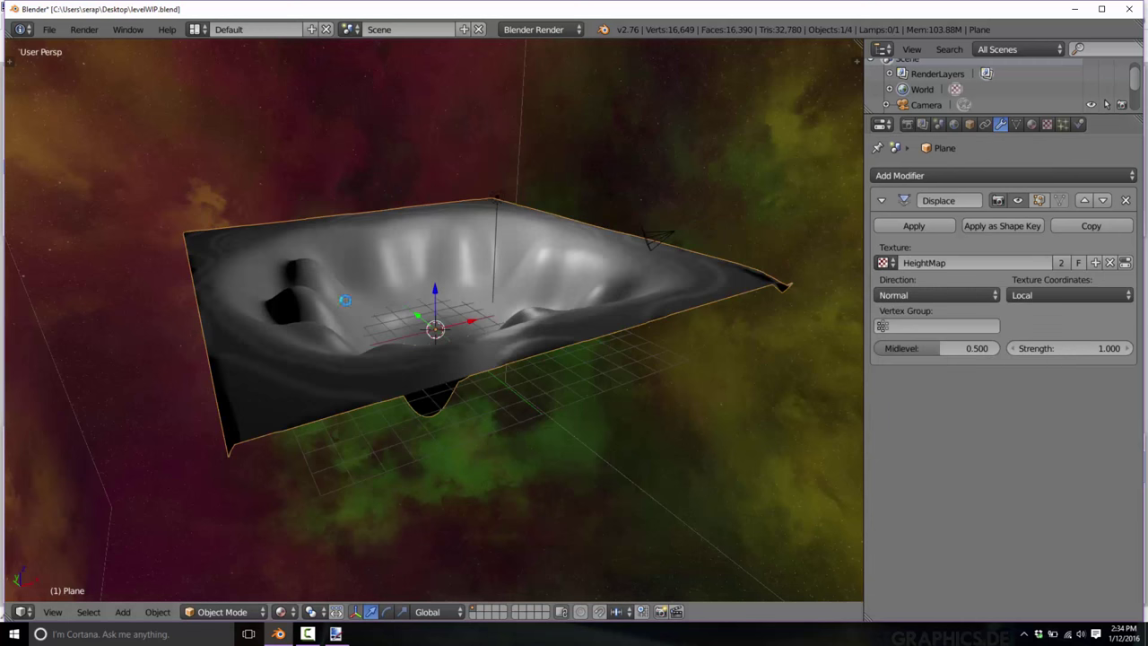
pyautogui.moveTo(501, 299); pyautogui.dragTo(538, 251, button='middle')
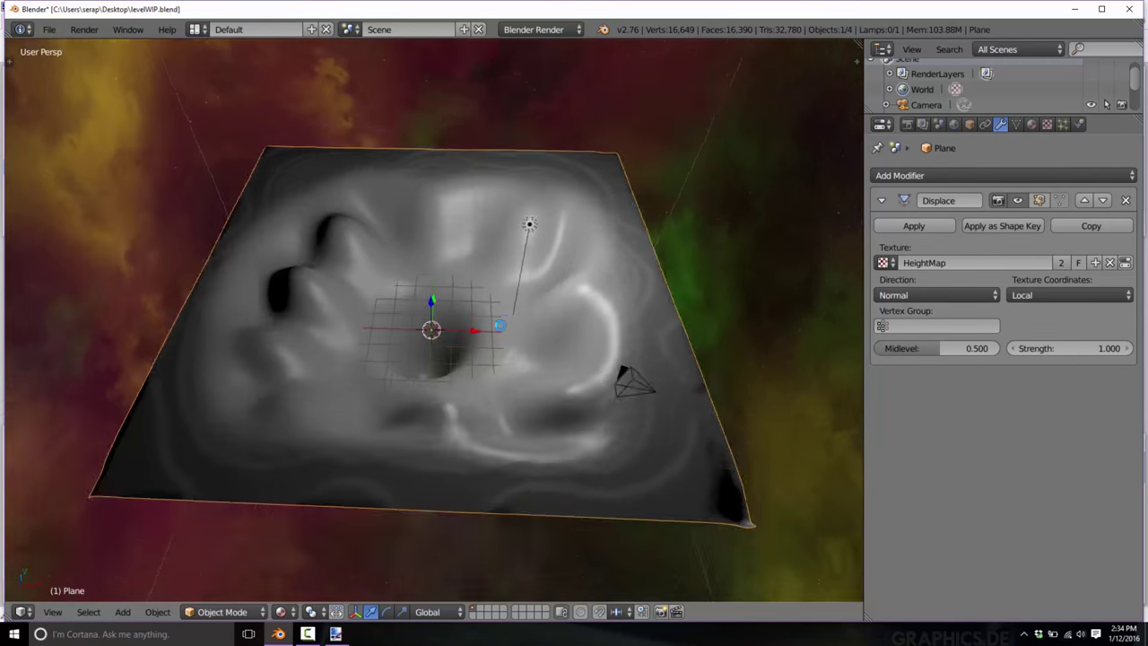
pyautogui.moveTo(499, 325)
pyautogui.mouseDown(button='middle')
pyautogui.moveTo(576, 320)
pyautogui.moveTo(600, 336)
pyautogui.moveTo(567, 332)
pyautogui.moveTo(494, 277)
pyautogui.moveTo(486, 318)
pyautogui.moveTo(502, 328)
pyautogui.moveTo(478, 318)
pyautogui.mouseUp(button='middle')
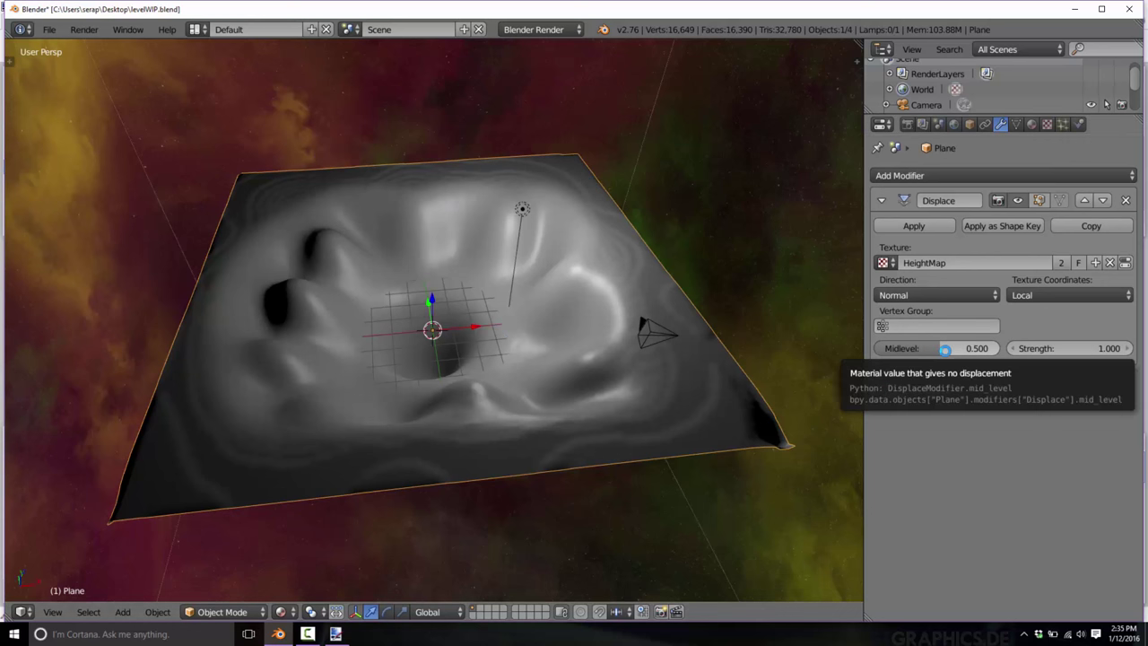
pyautogui.moveTo(944, 350)
pyautogui.mouseDown()
pyautogui.moveTo(963, 352)
pyautogui.moveTo(922, 355)
pyautogui.moveTo(935, 358)
pyautogui.mouseUp()
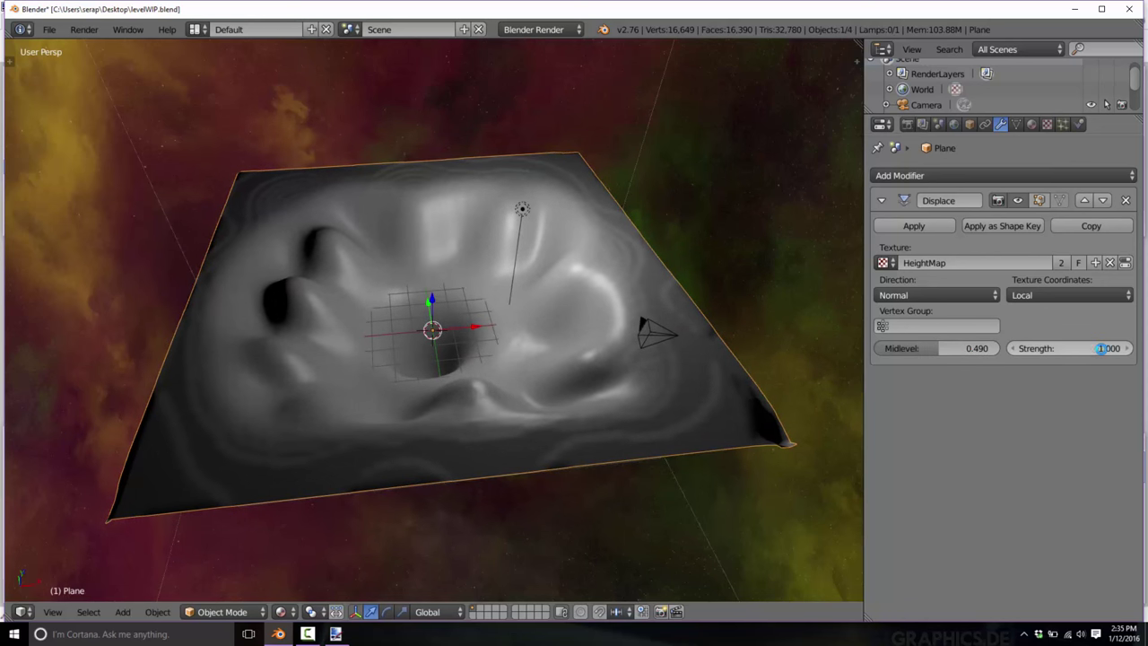
pyautogui.moveTo(1072, 348)
pyautogui.mouseDown()
pyautogui.moveTo(1049, 351)
pyautogui.moveTo(1069, 353)
pyautogui.mouseUp()
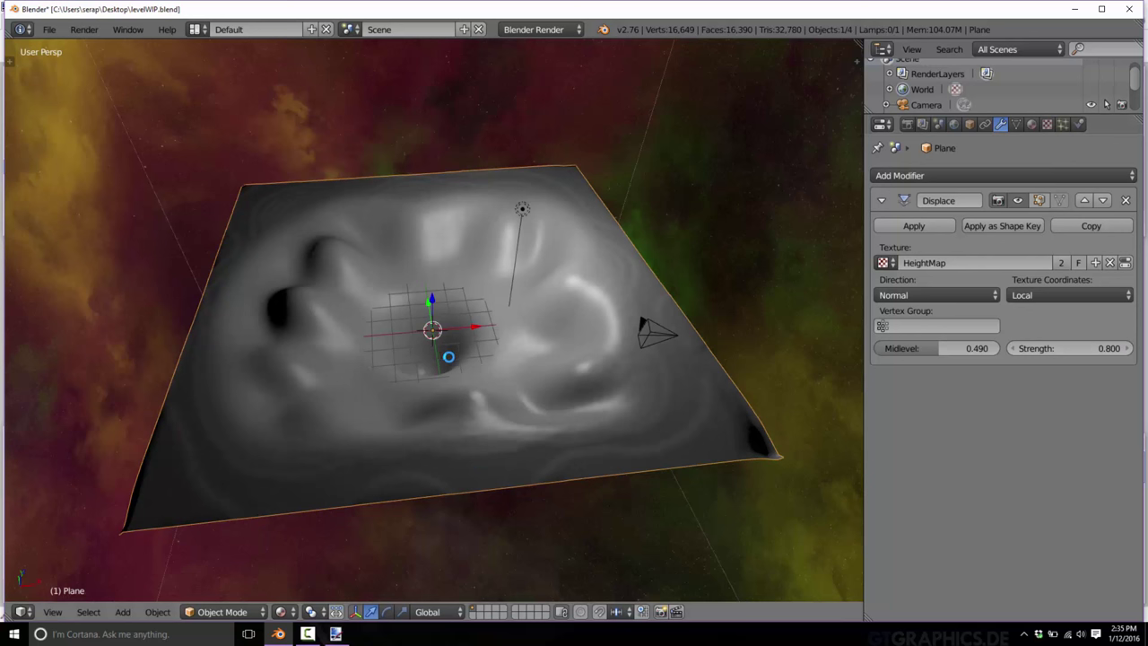
pyautogui.moveTo(831, 6)
pyautogui.mouseDown()
pyautogui.moveTo(436, 49)
pyautogui.moveTo(486, 89)
pyautogui.moveTo(986, 82)
pyautogui.mouseUp()
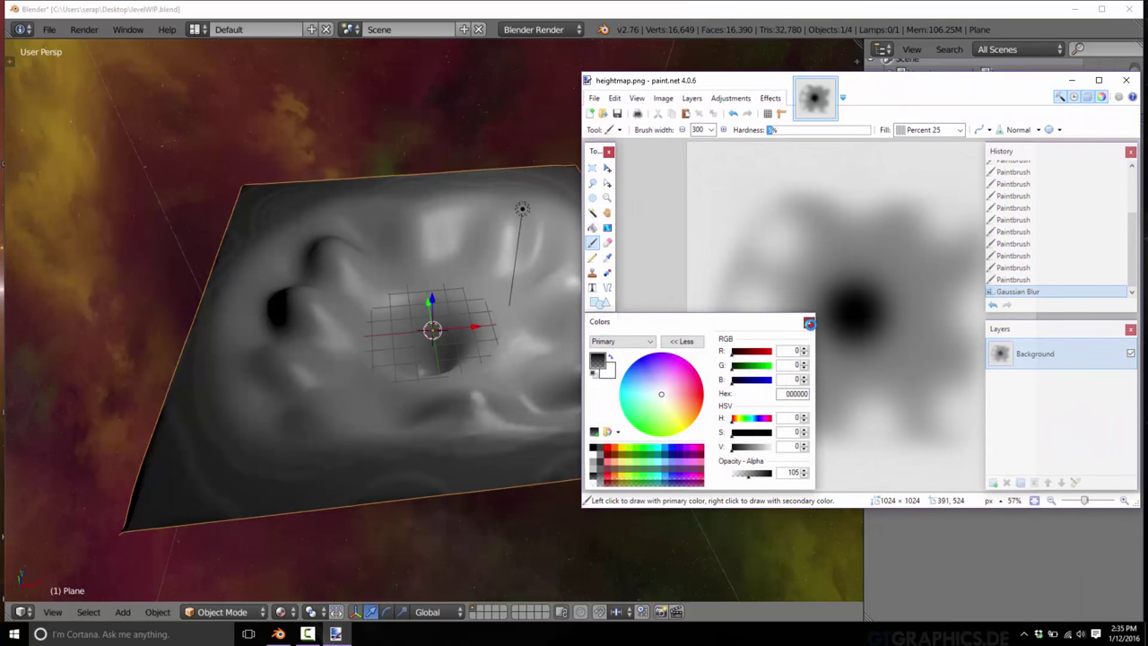
# Paint hatched strokes near the heightmap's top-left in paint.net, save, and return to Blender.
pyautogui.click(808, 321)
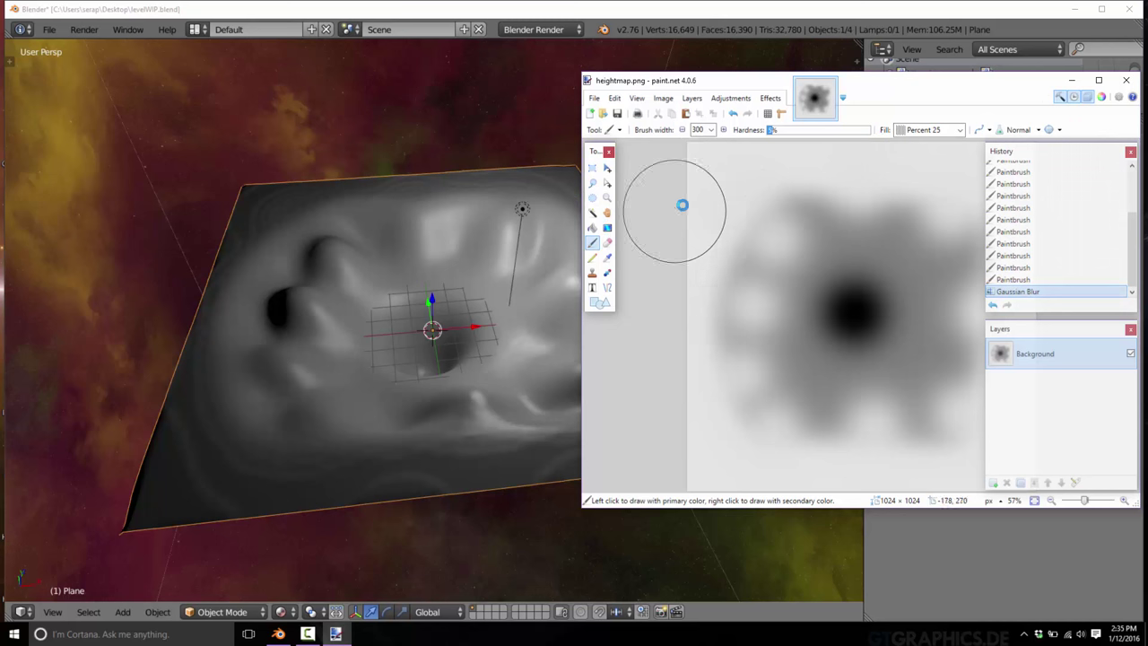
pyautogui.click(708, 188)
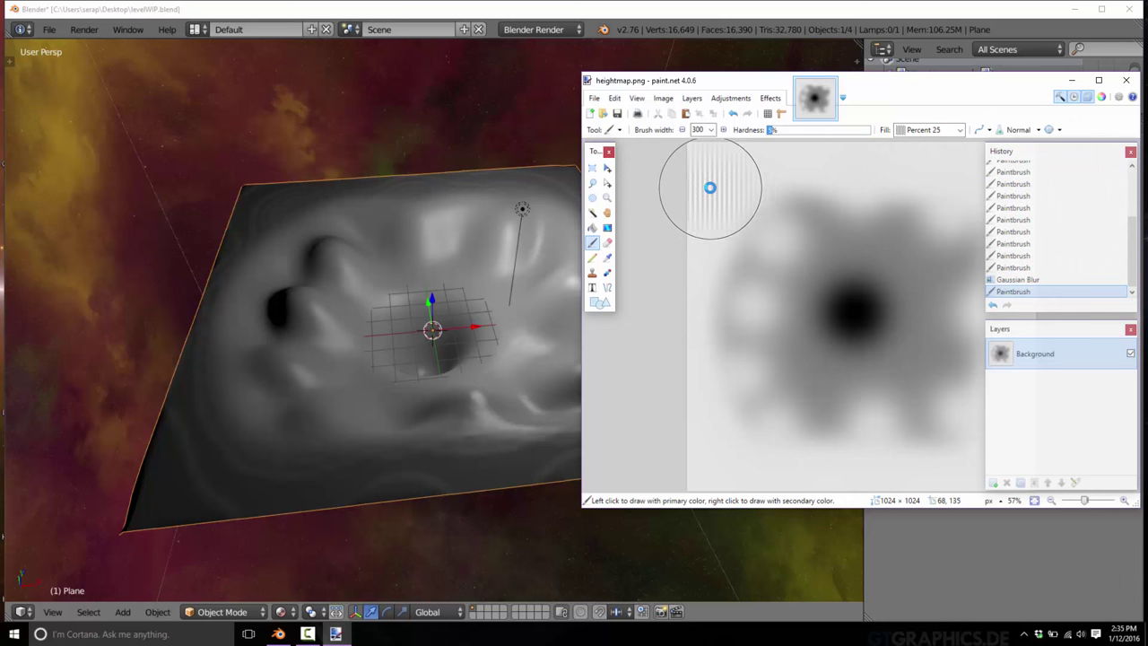
pyautogui.click(725, 174)
pyautogui.click(727, 177)
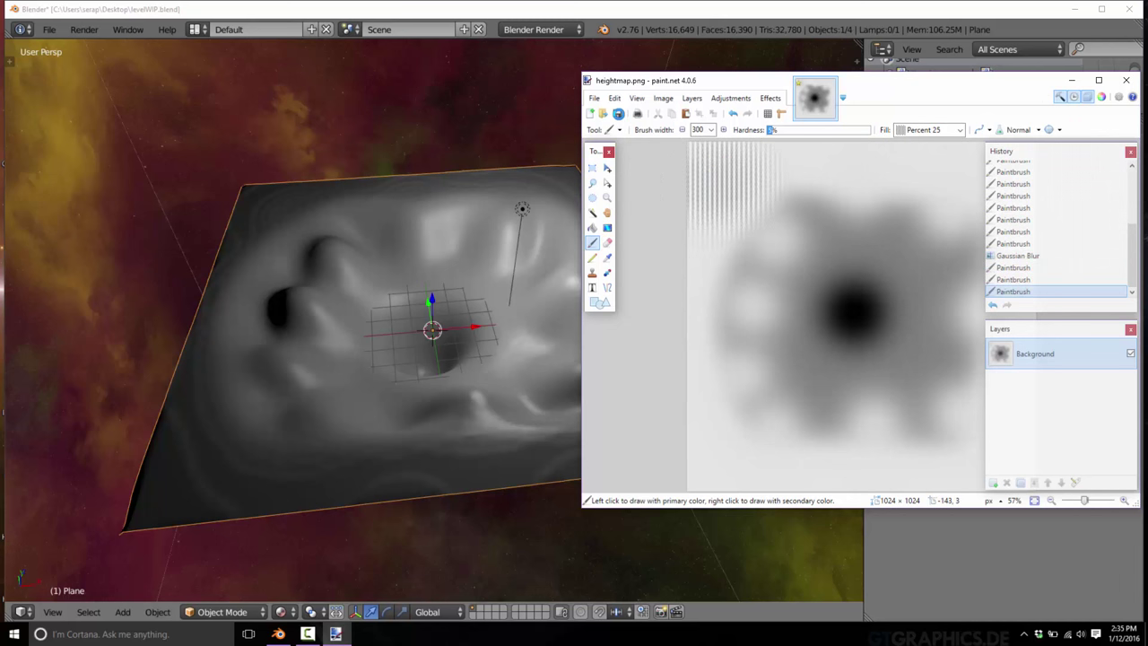
pyautogui.click(619, 113)
pyautogui.click(538, 13)
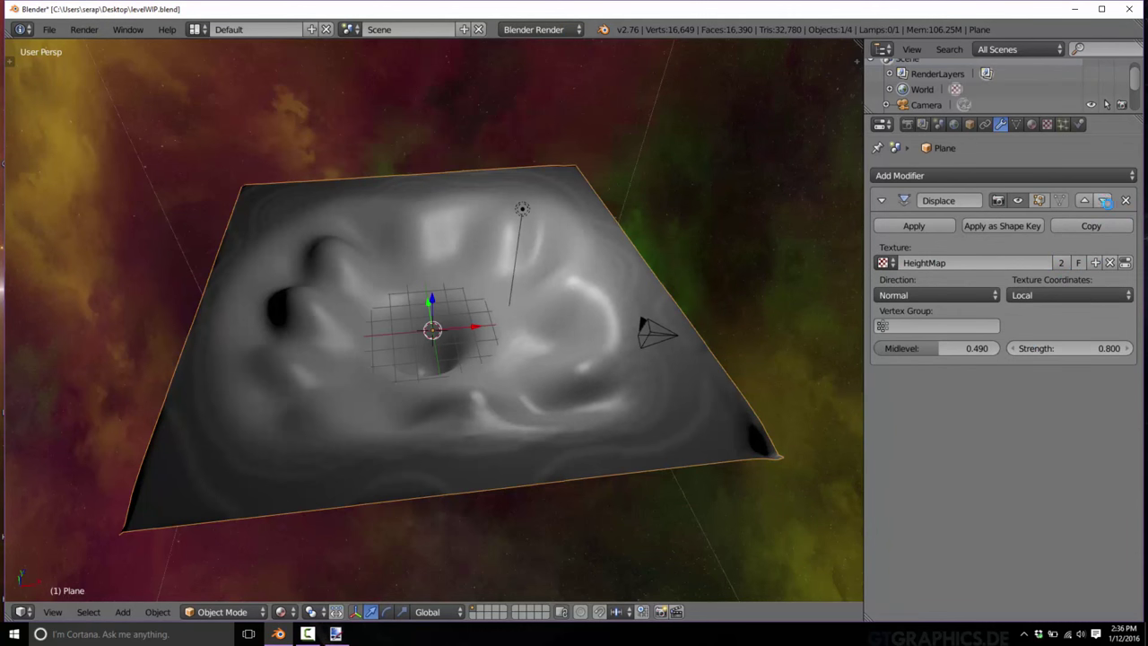
# Replace the Displace modifier with a new one using the HeightMap texture.
pyautogui.click(1122, 200)
pyautogui.click(1060, 176)
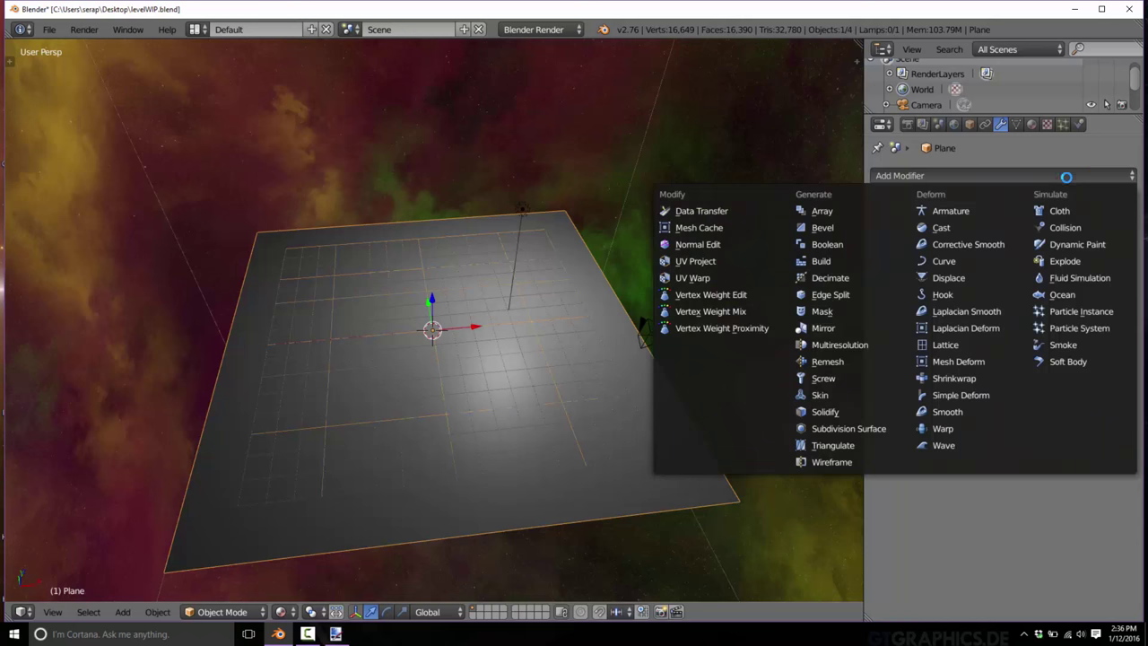
pyautogui.click(949, 278)
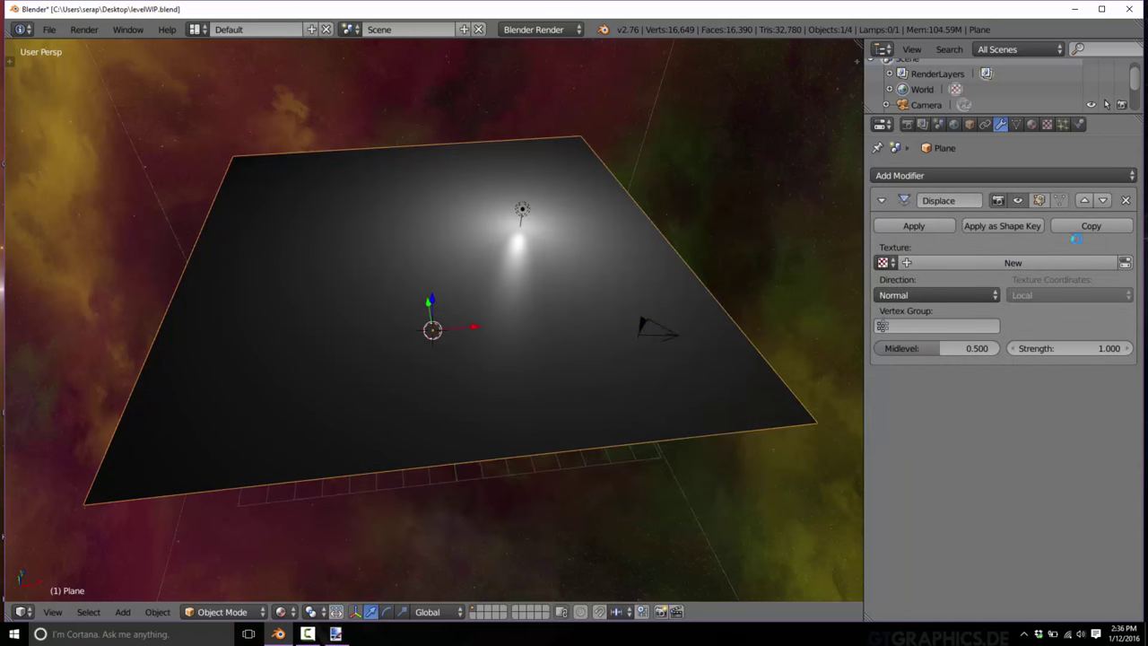
pyautogui.click(892, 262)
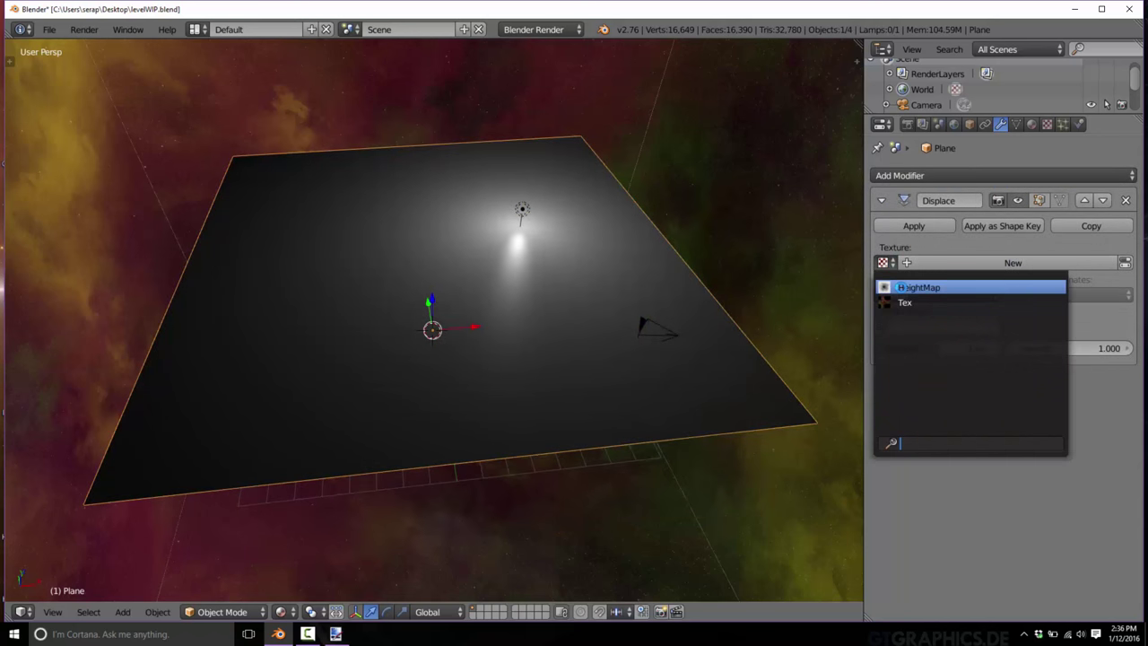
pyautogui.click(895, 287)
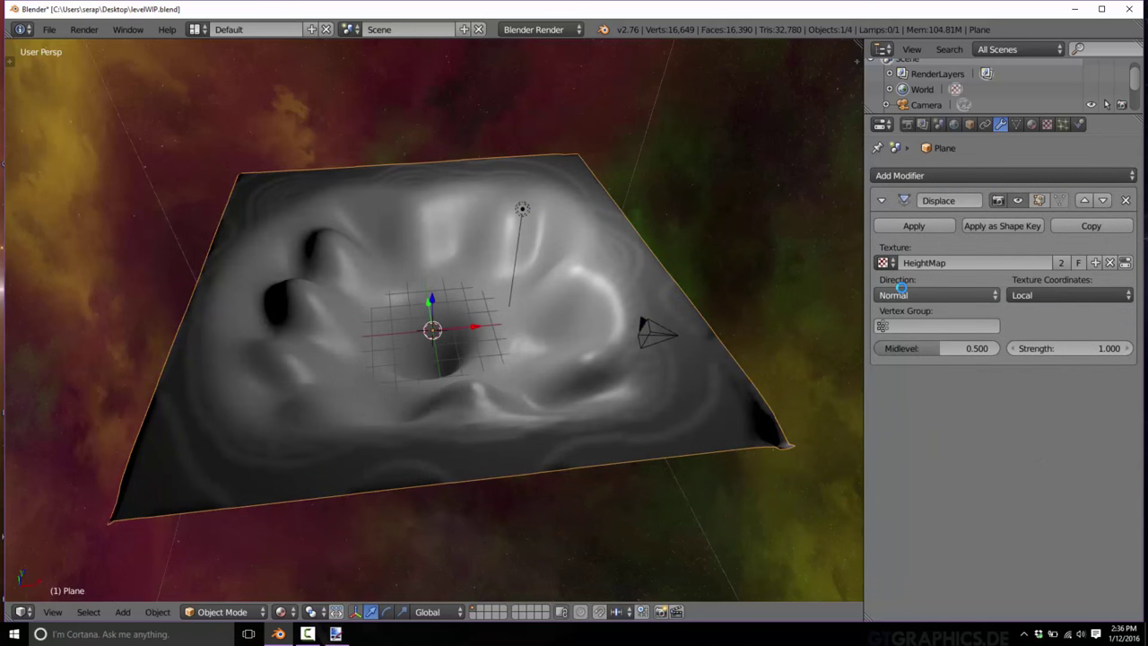
# Reload heightmap.png in the HeightMap texture settings.
pyautogui.click(1046, 124)
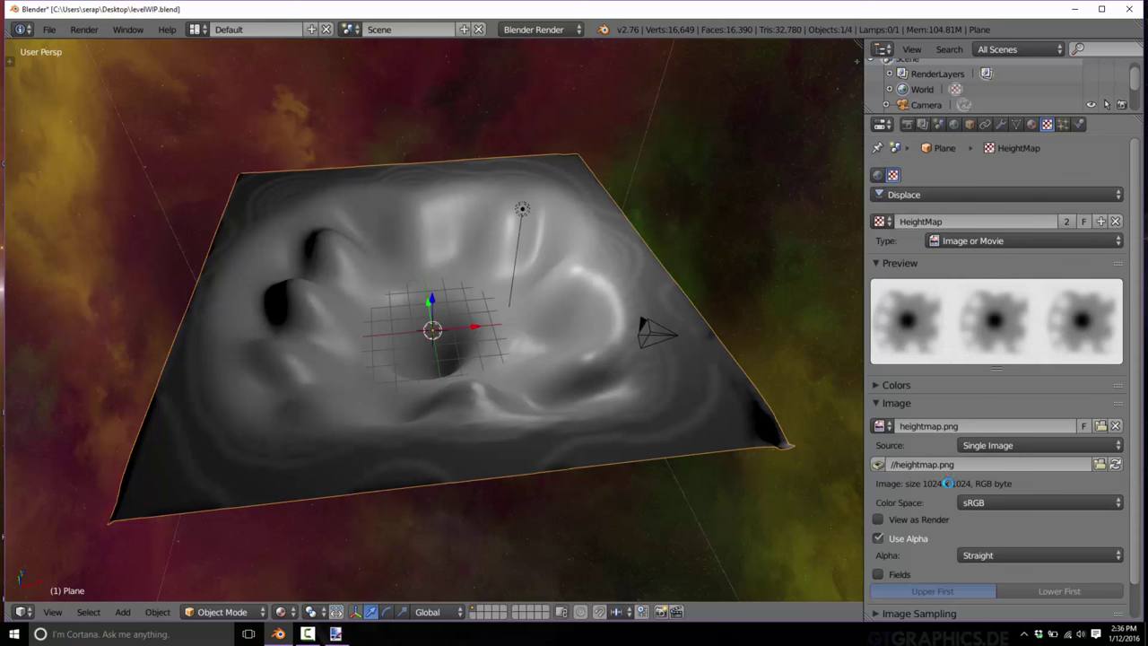
pyautogui.click(1114, 463)
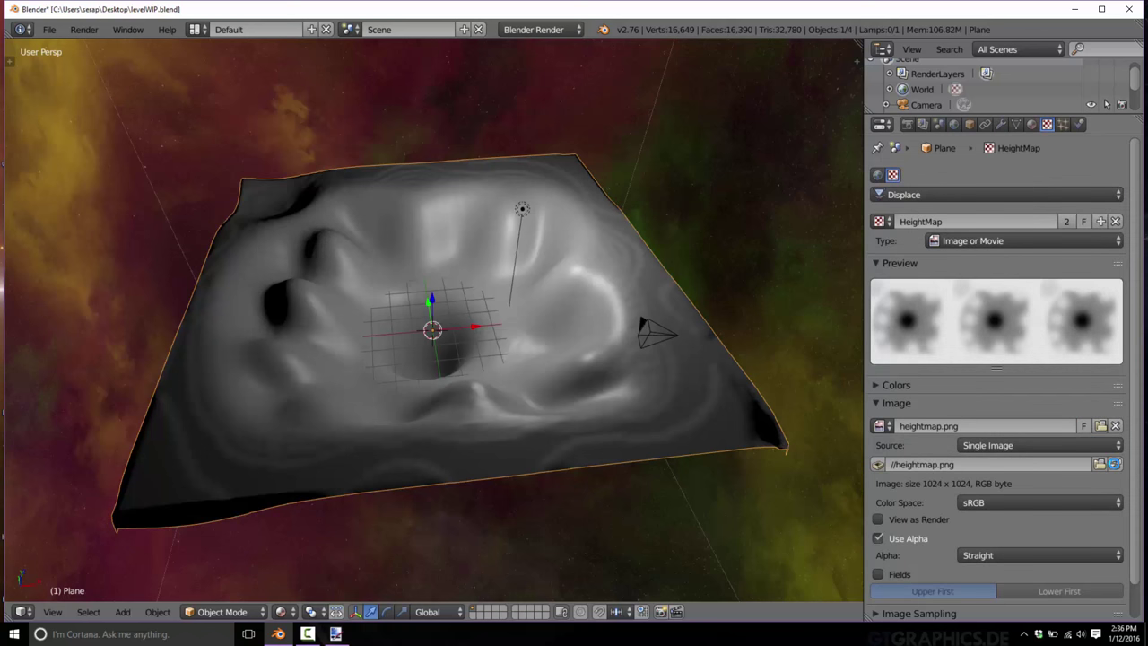
pyautogui.click(1114, 464)
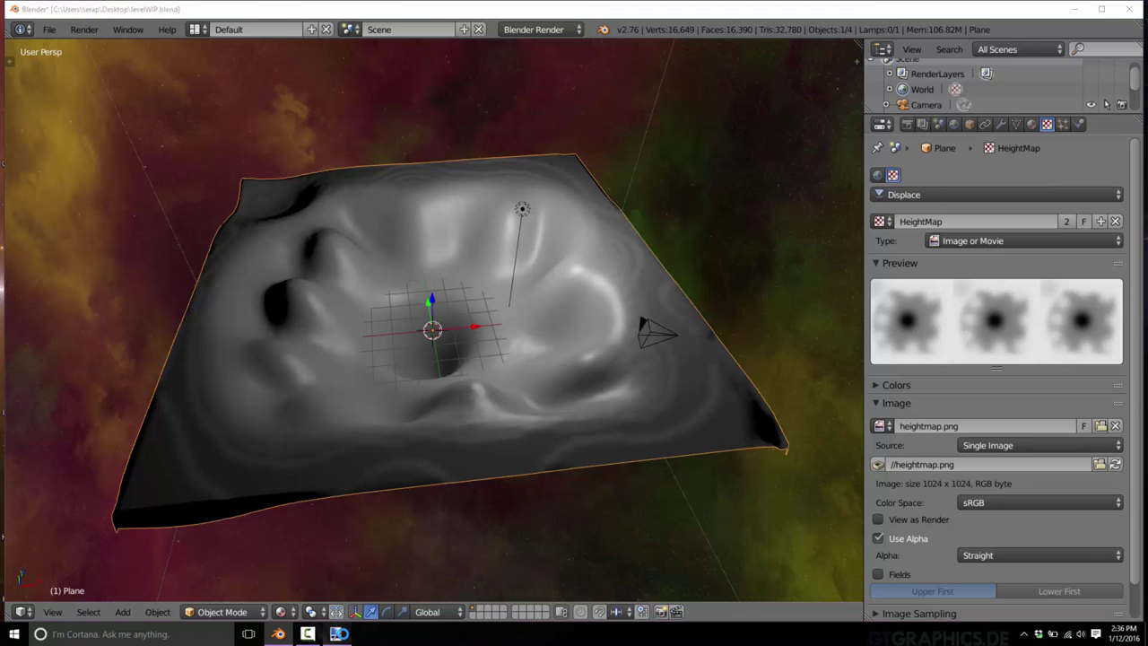
# Paint a stripe down the heightmap's left side, save it, and reload it in Blender.
pyautogui.click(335, 633)
pyautogui.moveTo(771, 212)
pyautogui.mouseDown()
pyautogui.moveTo(720, 174)
pyautogui.moveTo(740, 463)
pyautogui.moveTo(806, 428)
pyautogui.moveTo(728, 450)
pyautogui.mouseUp()
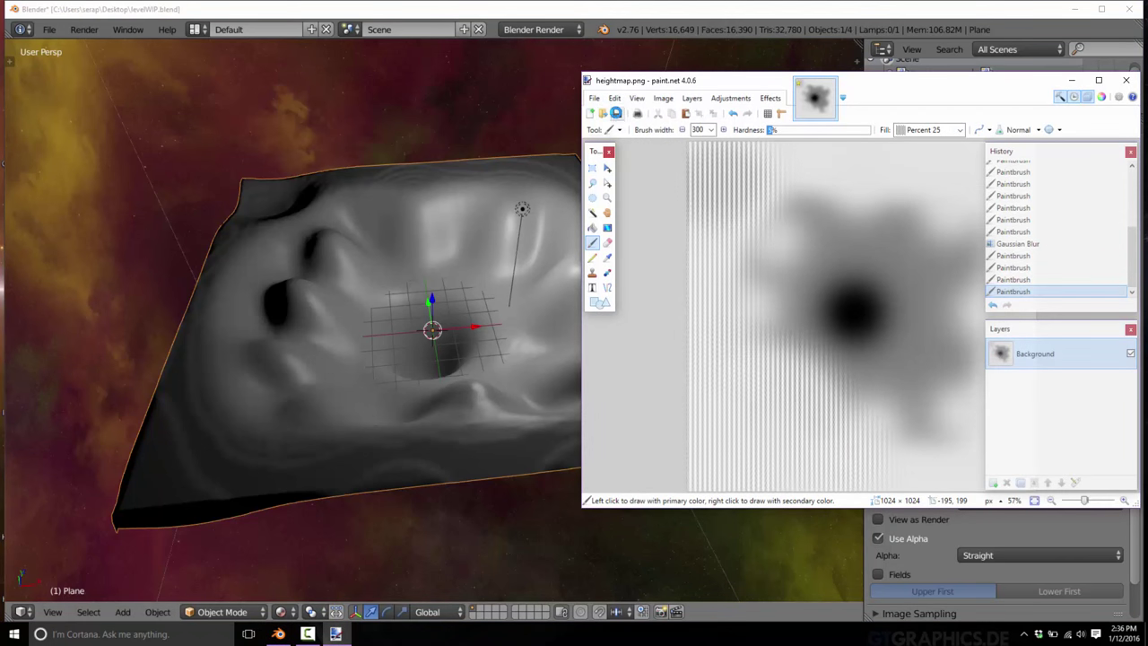
pyautogui.click(617, 113)
pyautogui.hotkey('alt', 'Tab')
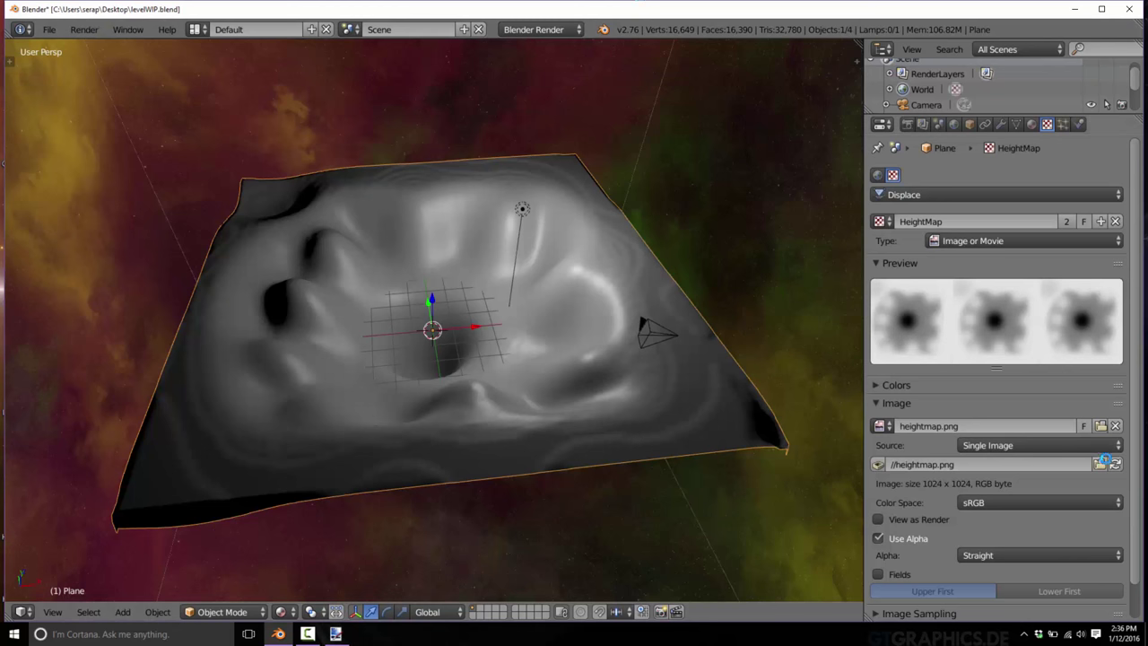
pyautogui.click(1115, 464)
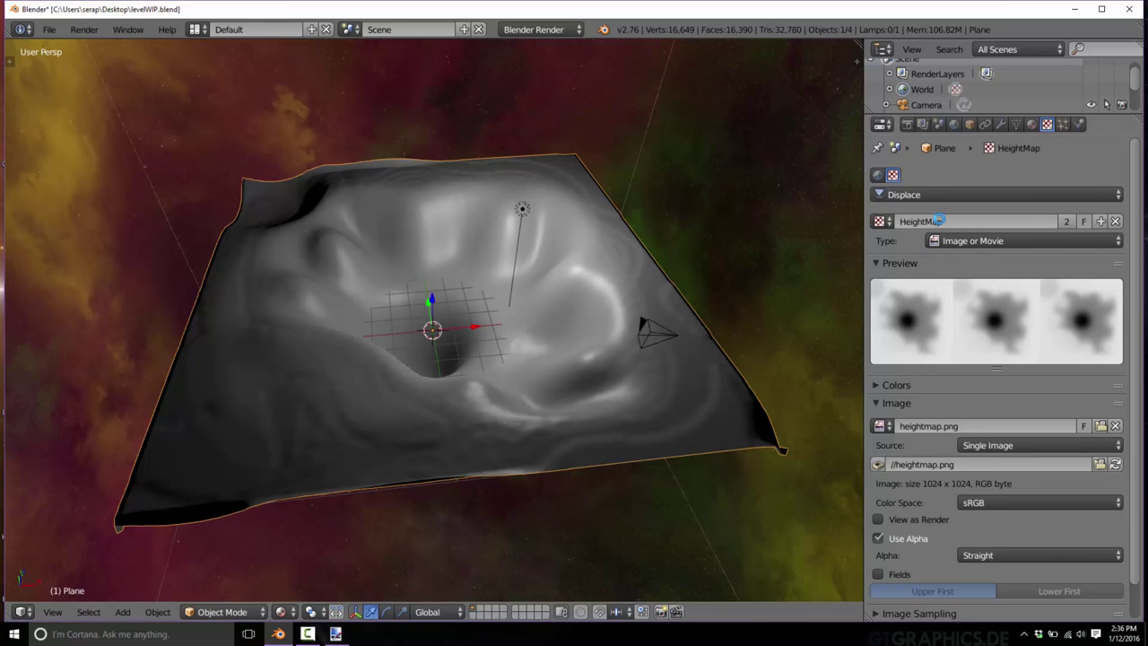
pyautogui.click(1000, 125)
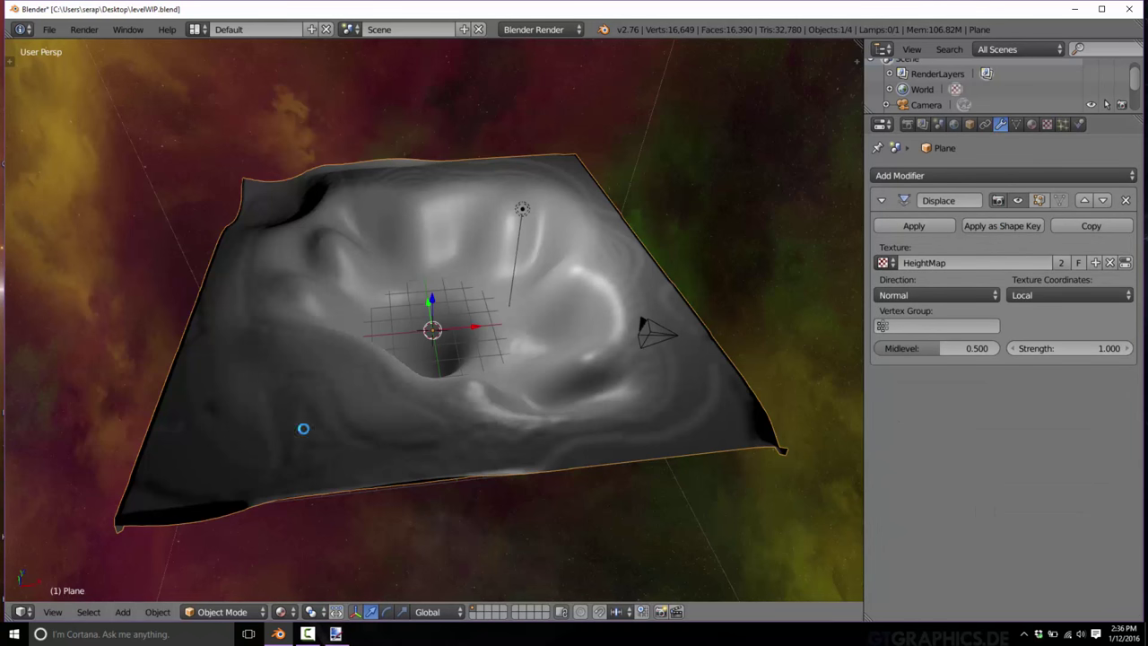
# Toggle the terrain plane into Edit Mode and back to Object Mode, then save levelWIP.blend.
pyautogui.click(222, 611)
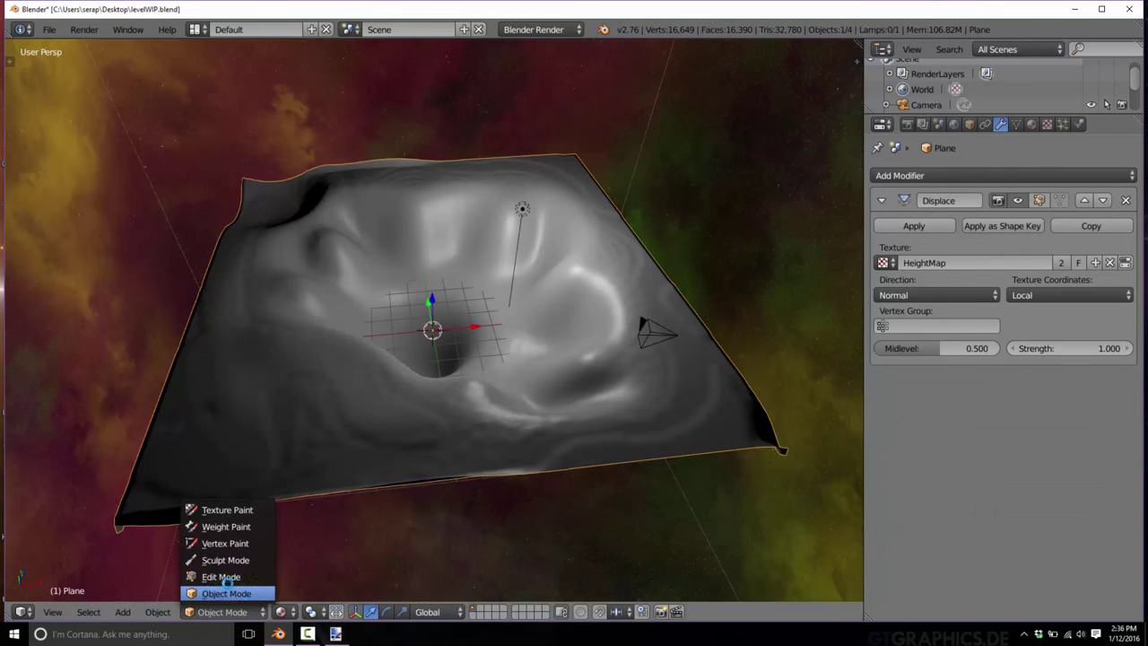
pyautogui.click(222, 578)
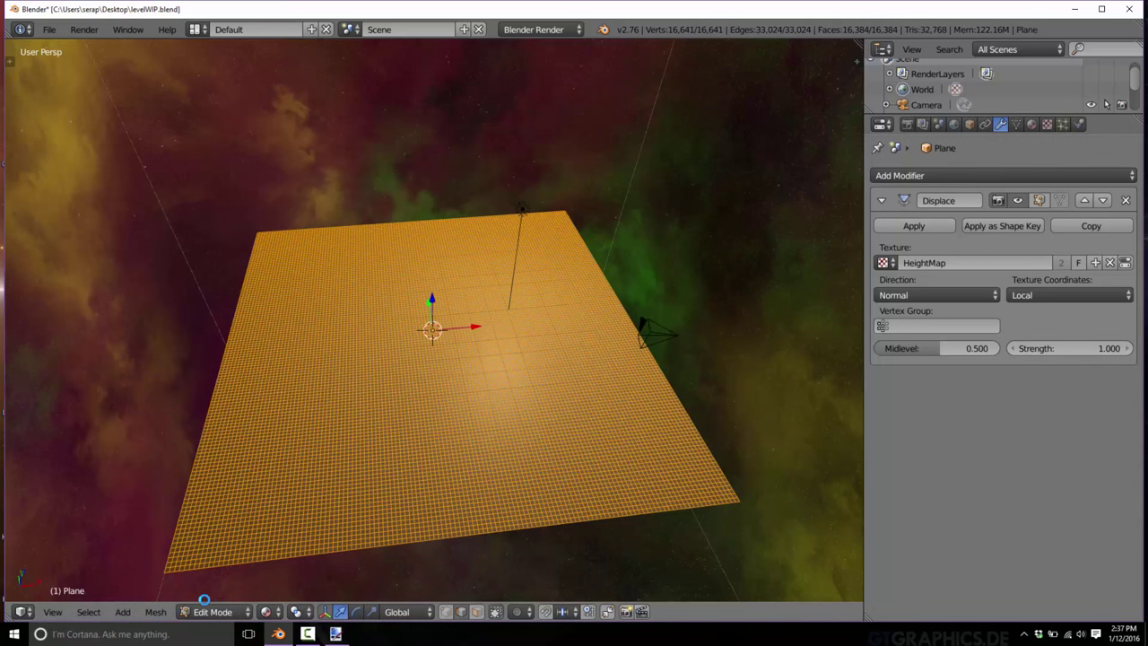
pyautogui.click(228, 609)
pyautogui.click(224, 594)
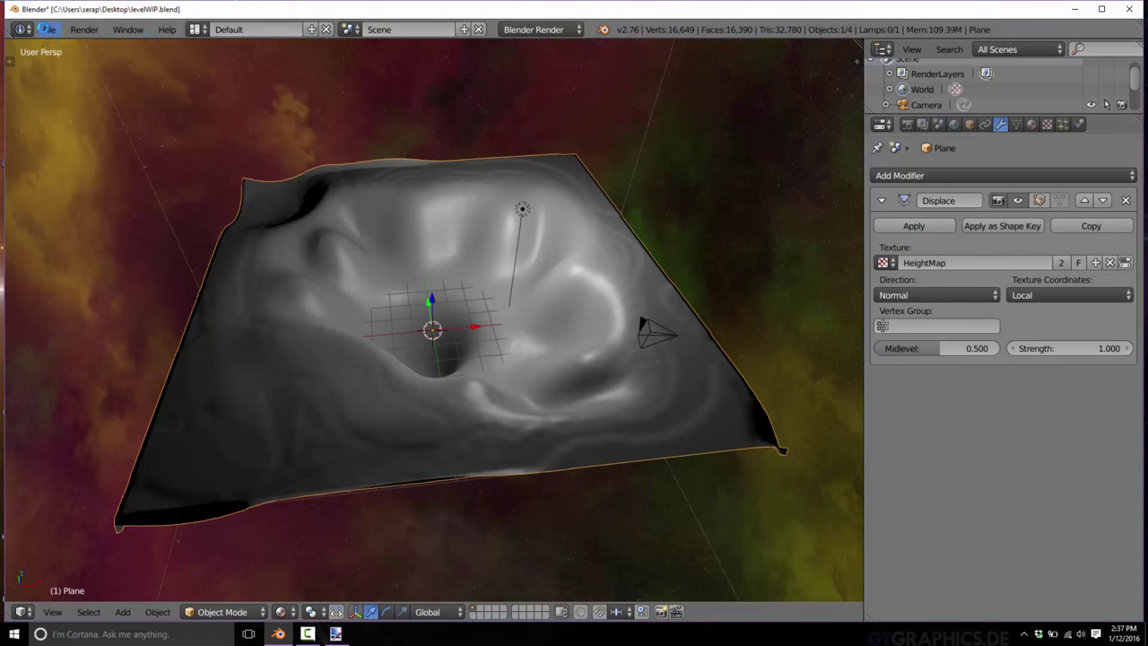
pyautogui.click(49, 30)
pyautogui.click(88, 147)
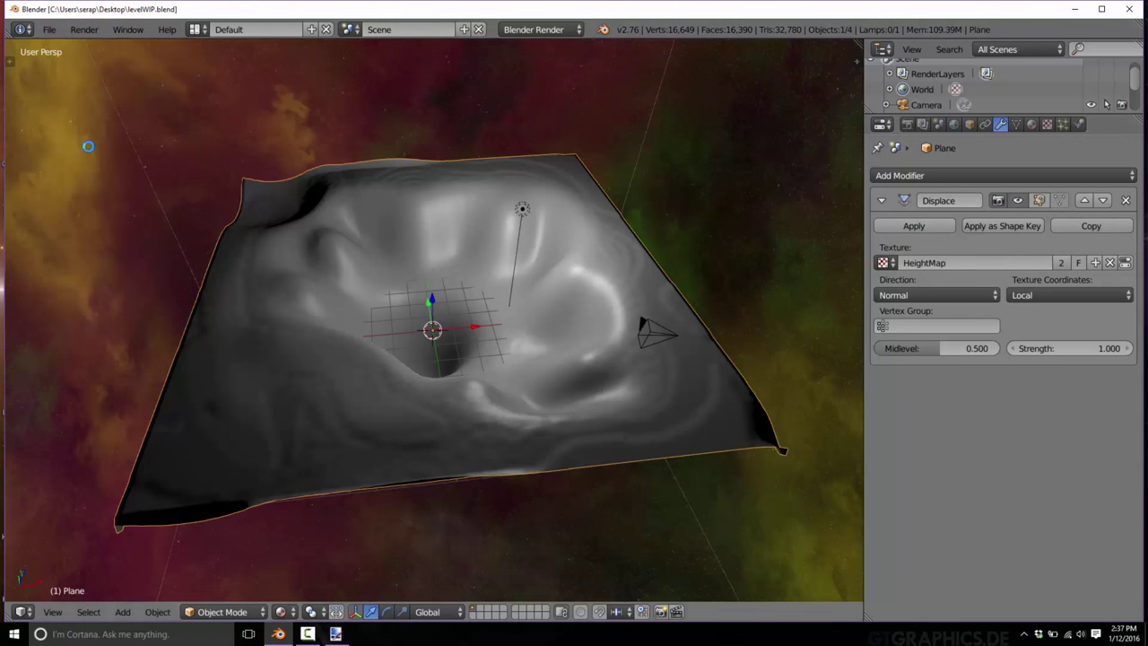